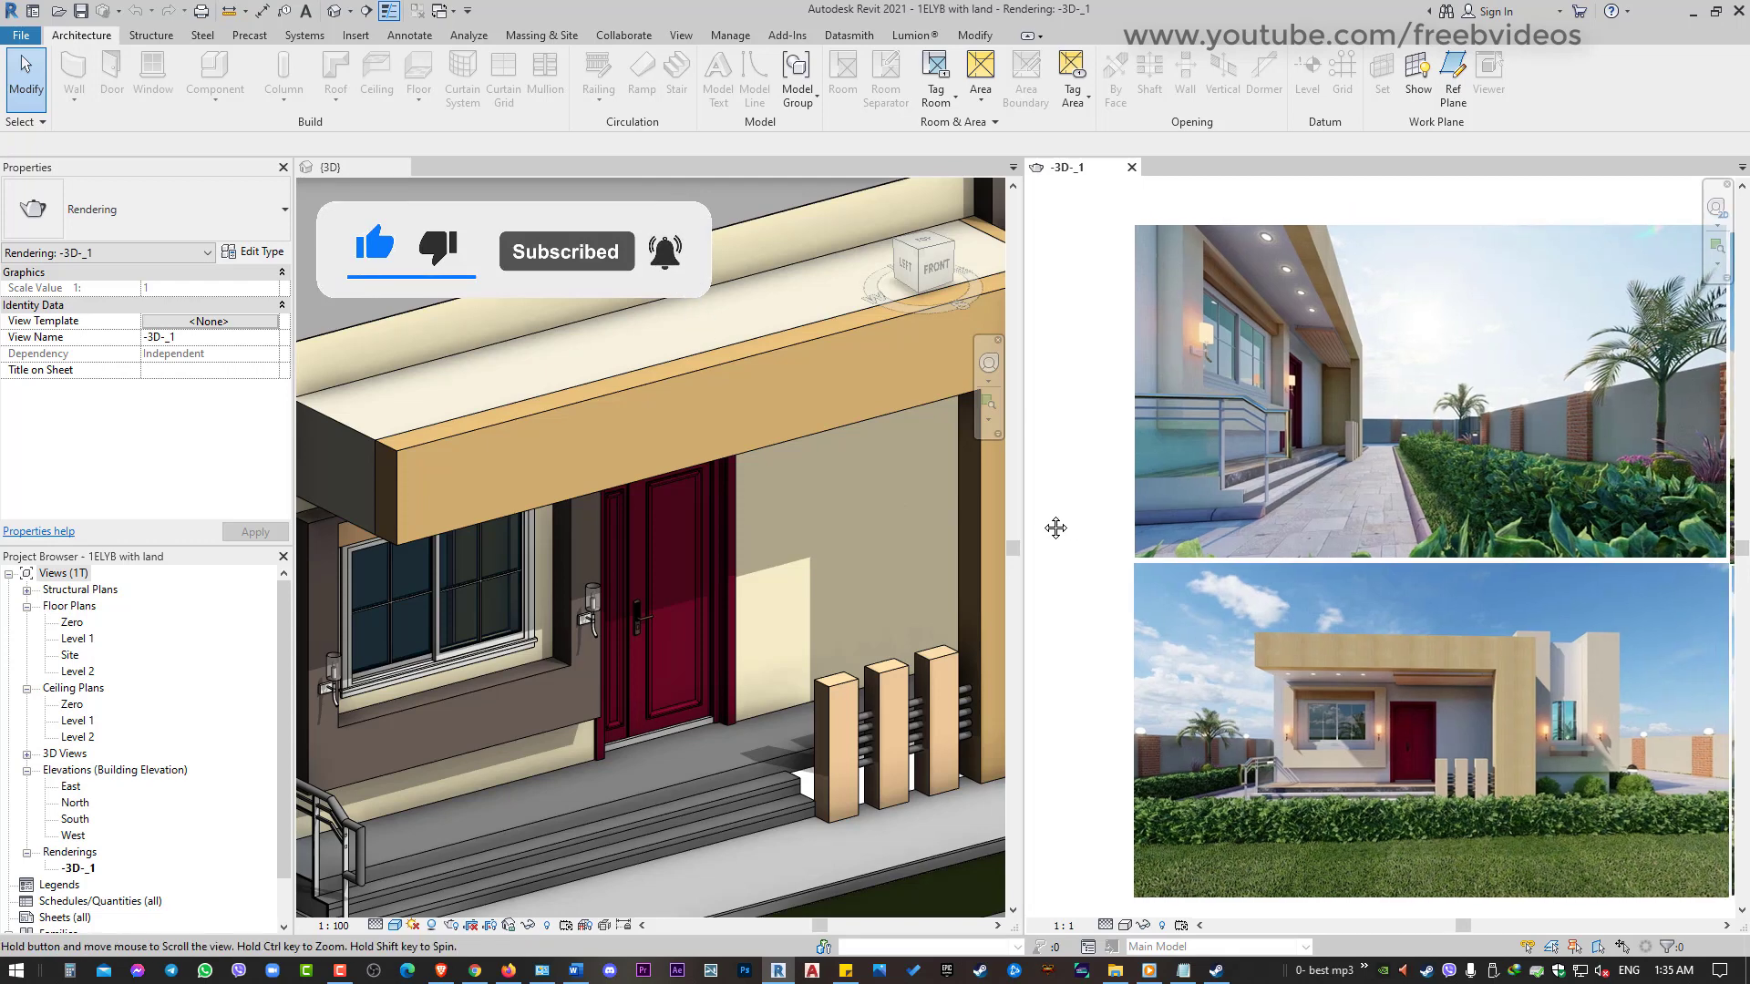
Pan and scroll the 3D house view to bring the front exterior wall into view
middle_drag(1092, 535, 1015, 516)
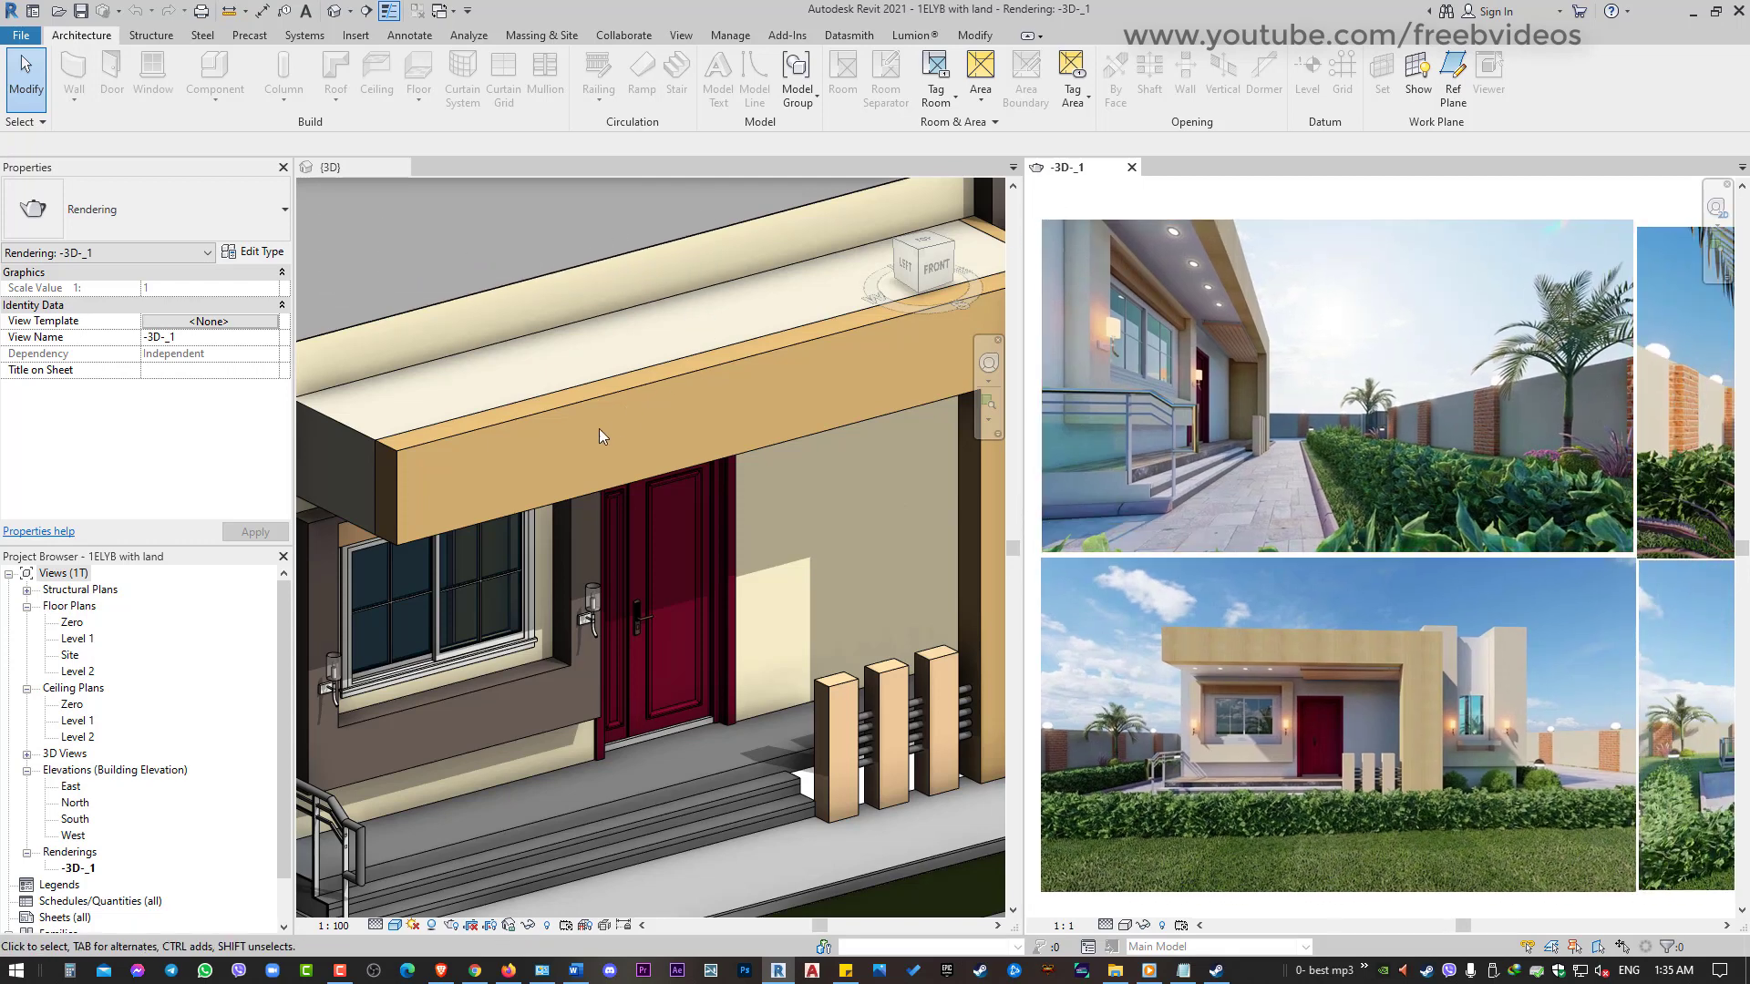
scroll(598, 428, down, 2)
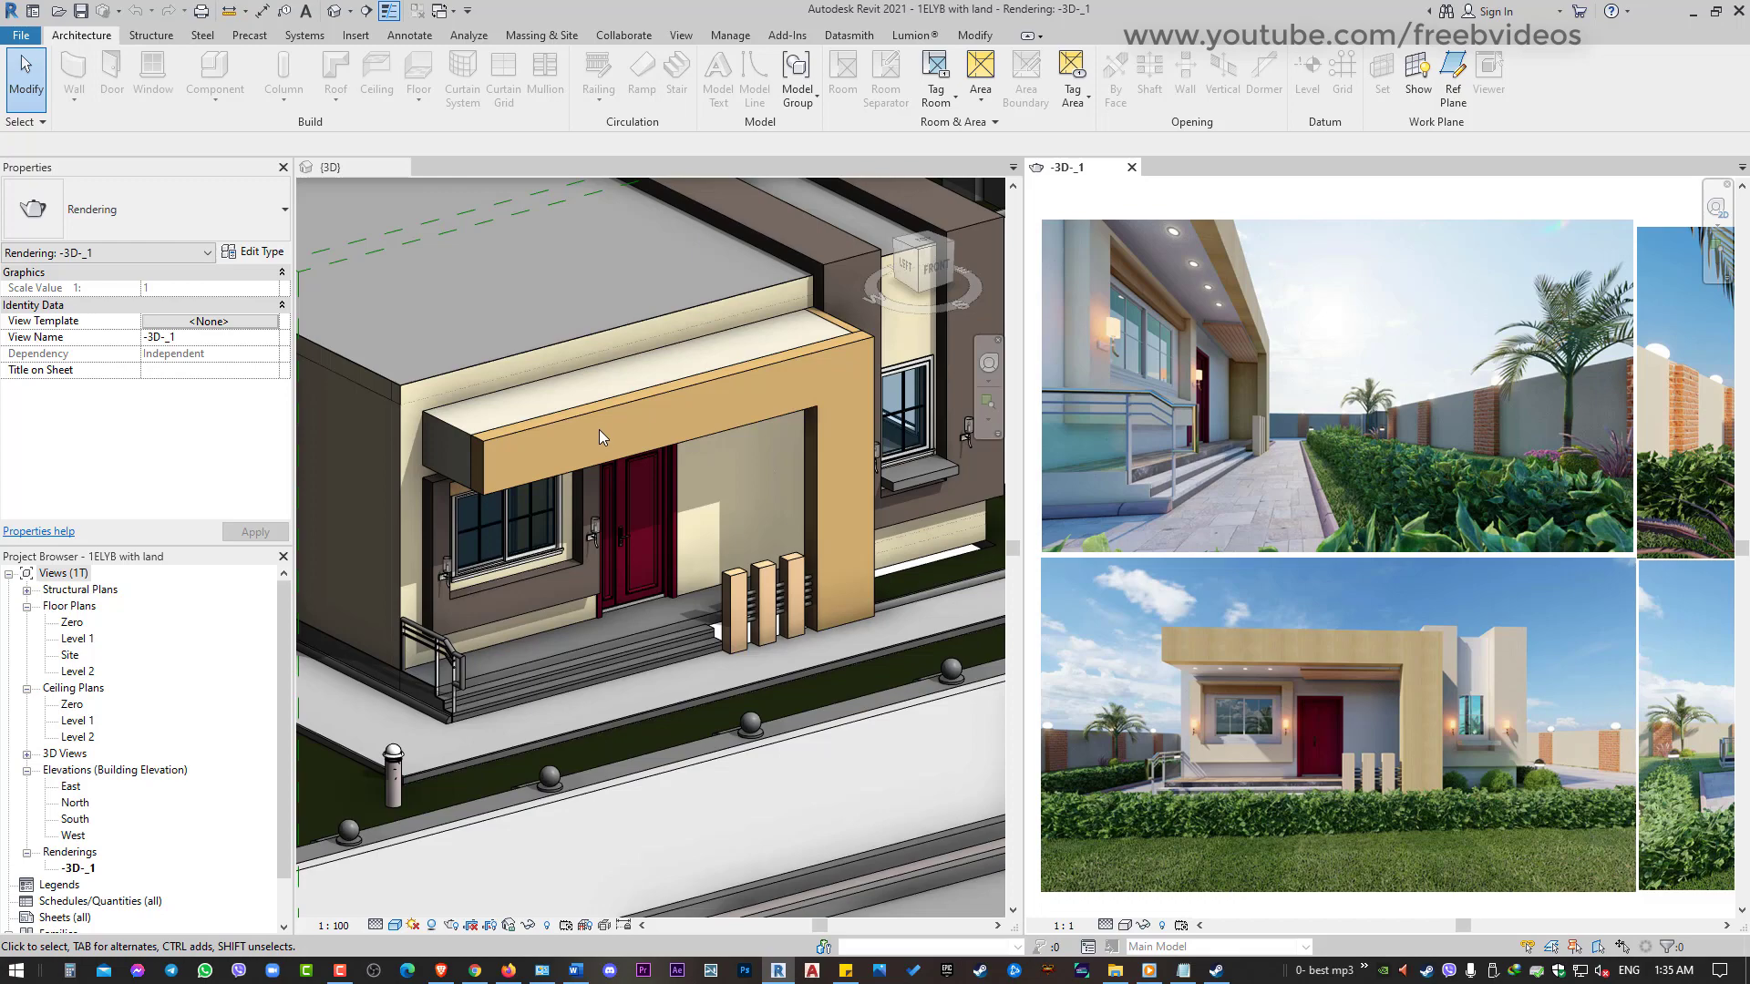
scroll(599, 429, up, 1)
scroll(594, 403, up, 2)
scroll(1336, 609, up, 2)
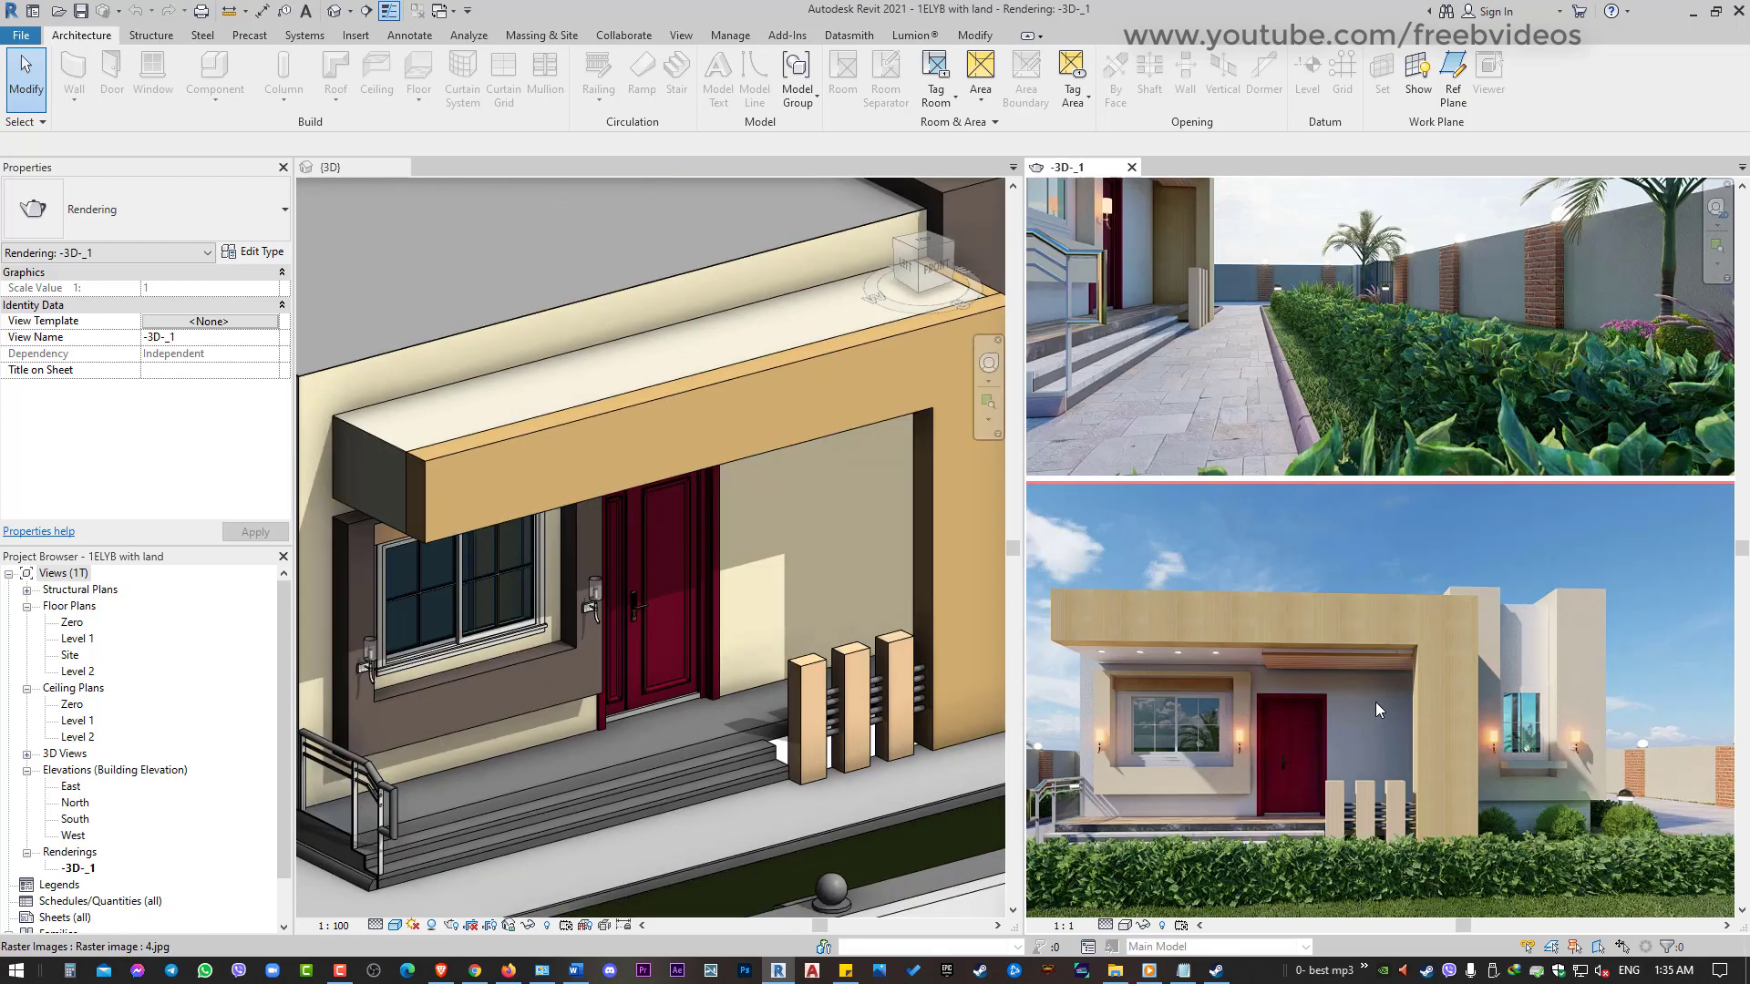
scroll(1375, 702, up, 1)
scroll(1366, 643, down, 1)
scroll(1469, 615, down, 1)
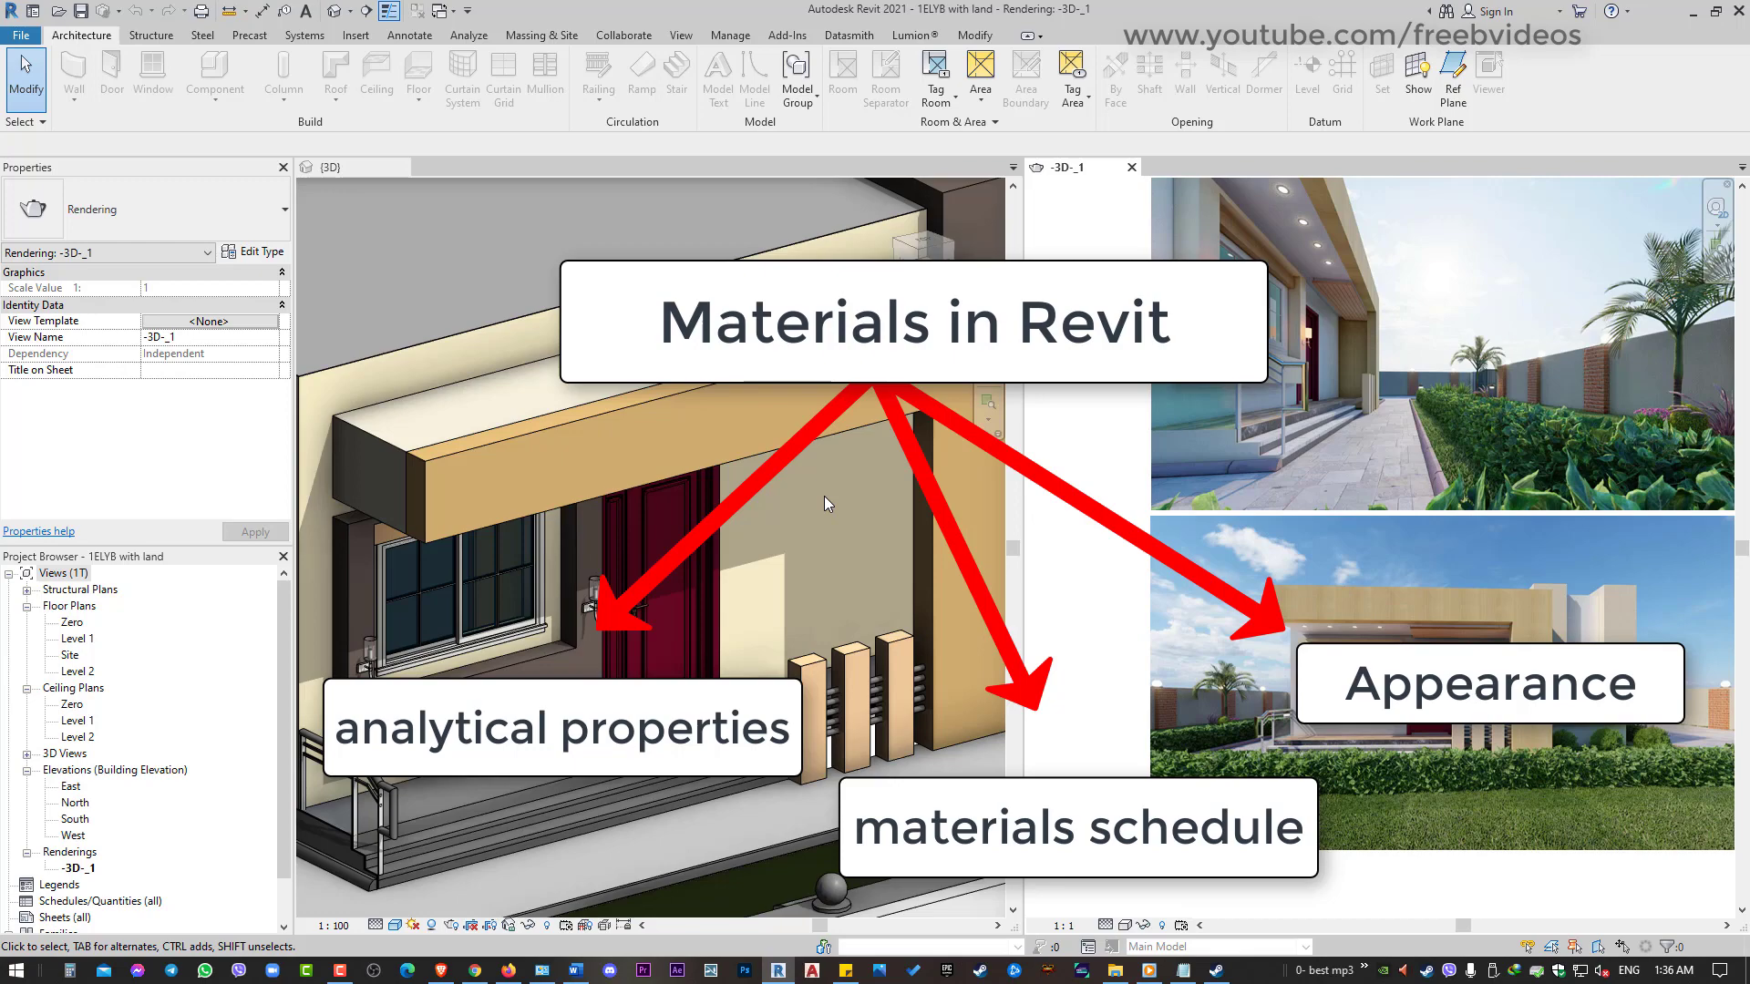
scroll(858, 815, up, 3)
scroll(781, 781, up, 2)
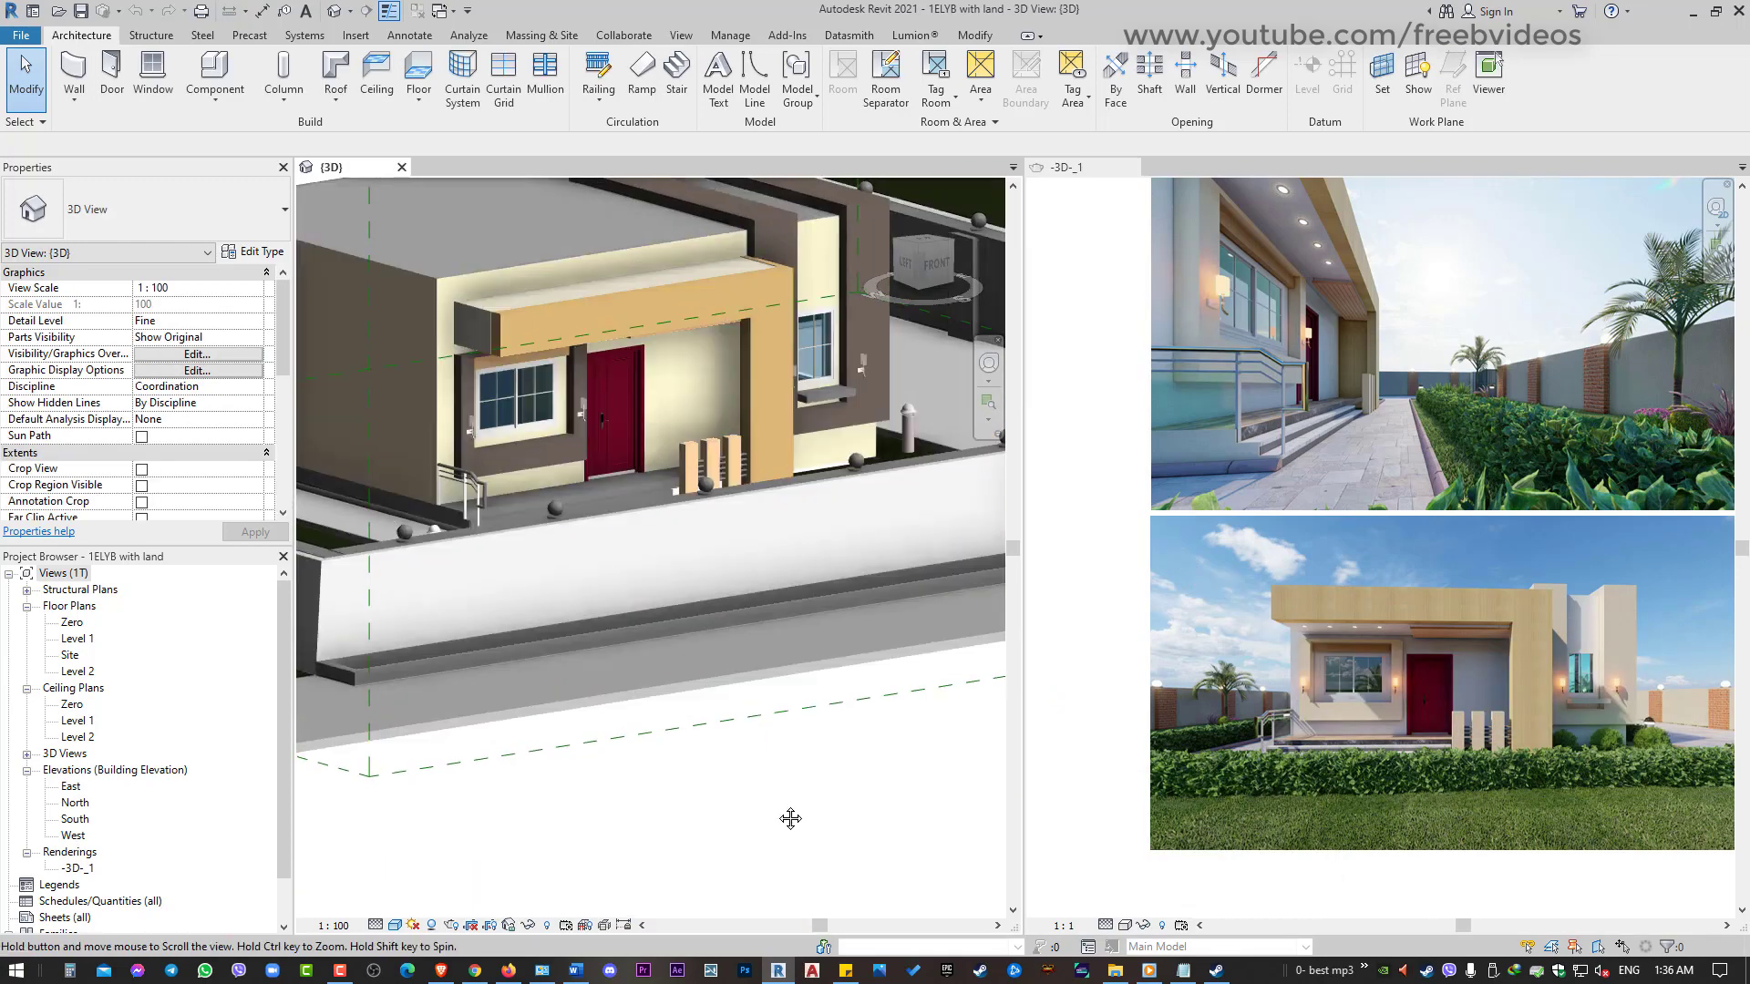
middle_drag(781, 781, 790, 844)
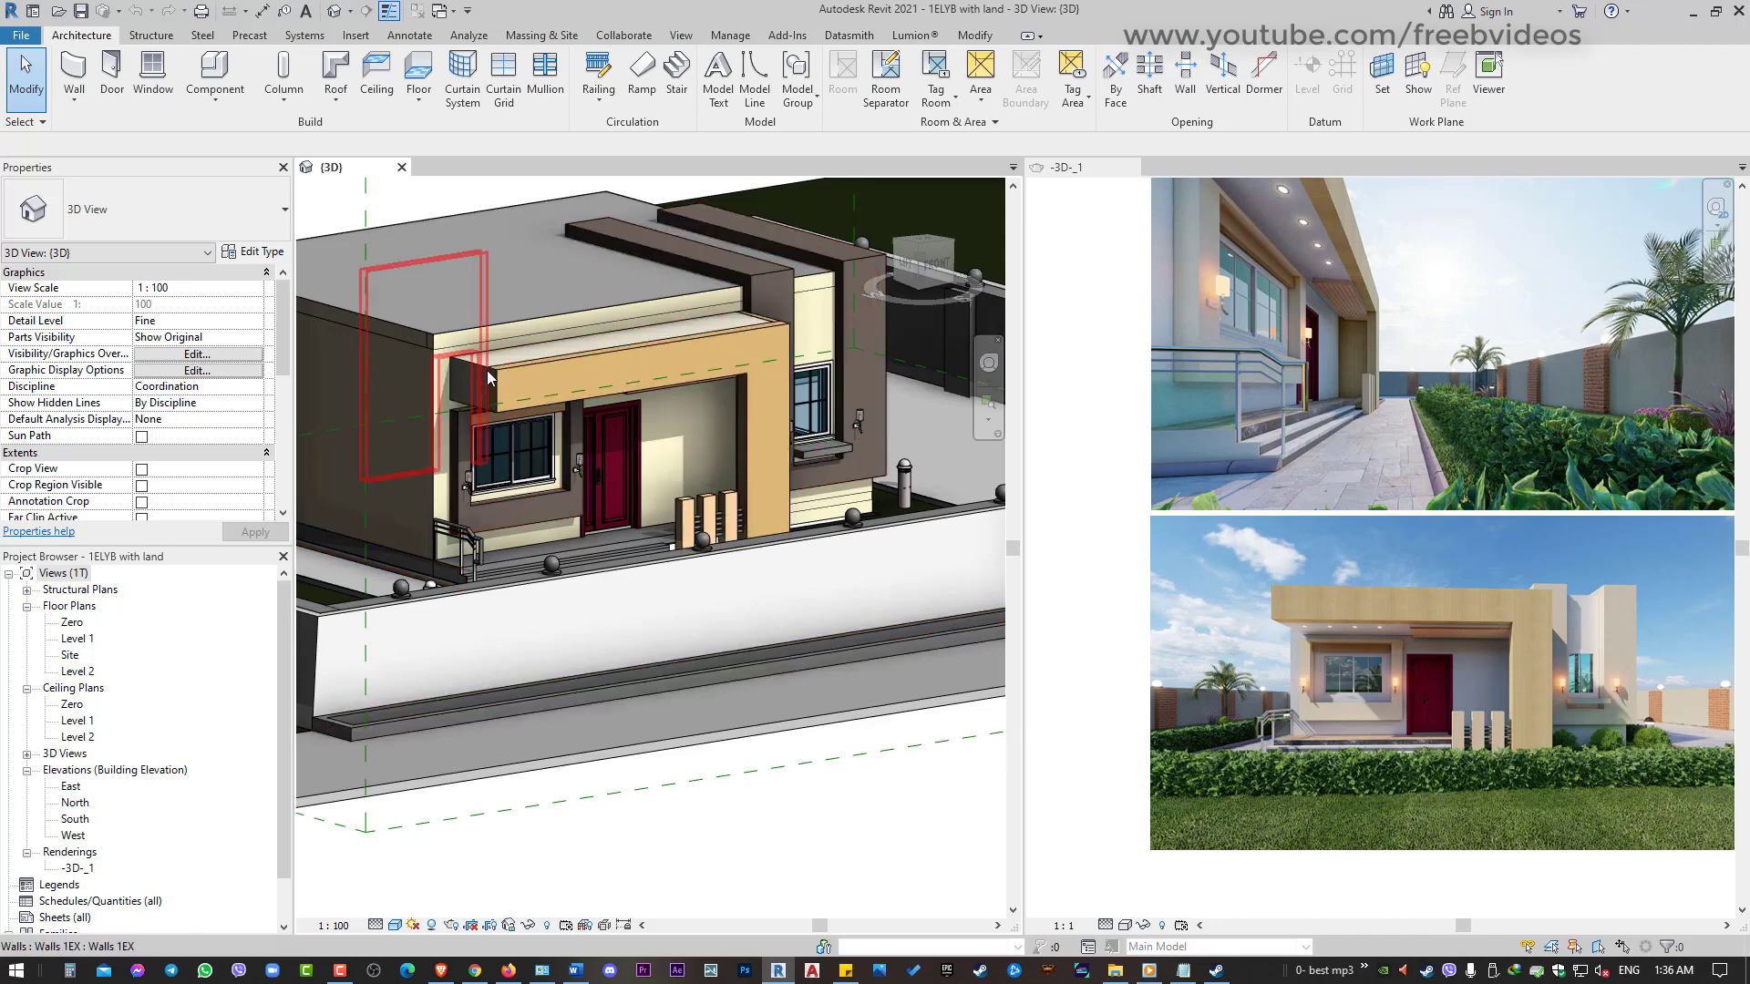
Open the EX wall's type structure and the Plastic finish layer's material
click(379, 407)
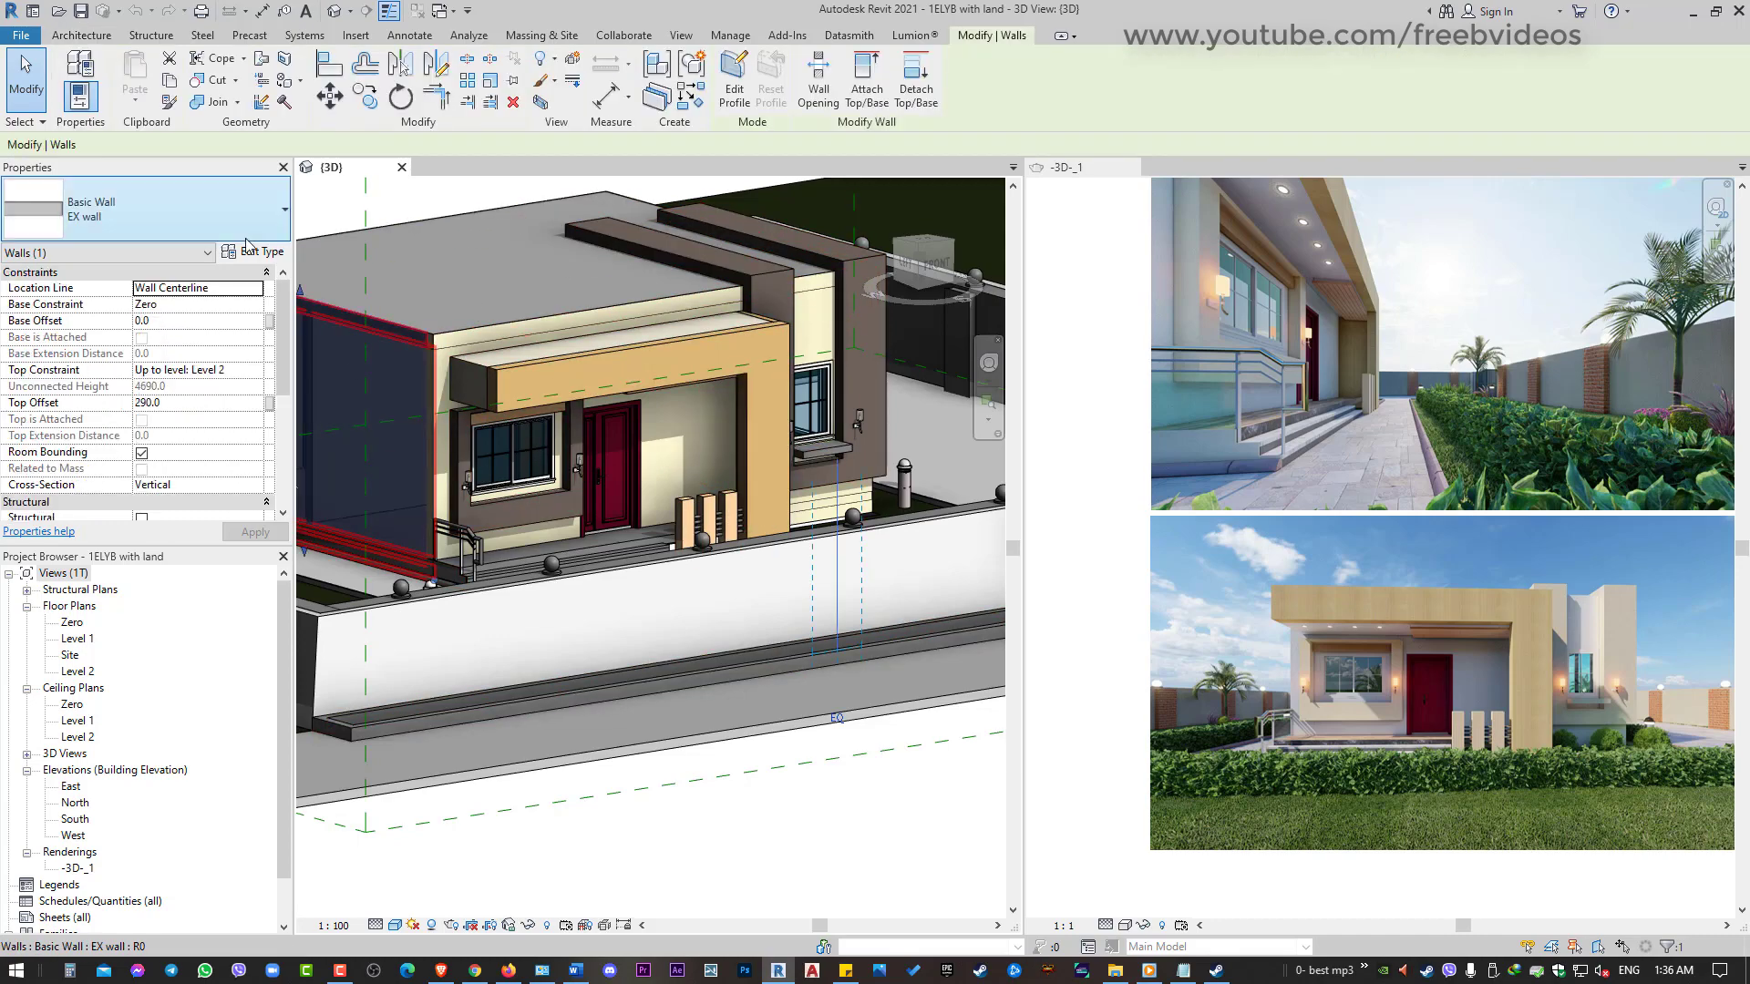
click(81, 91)
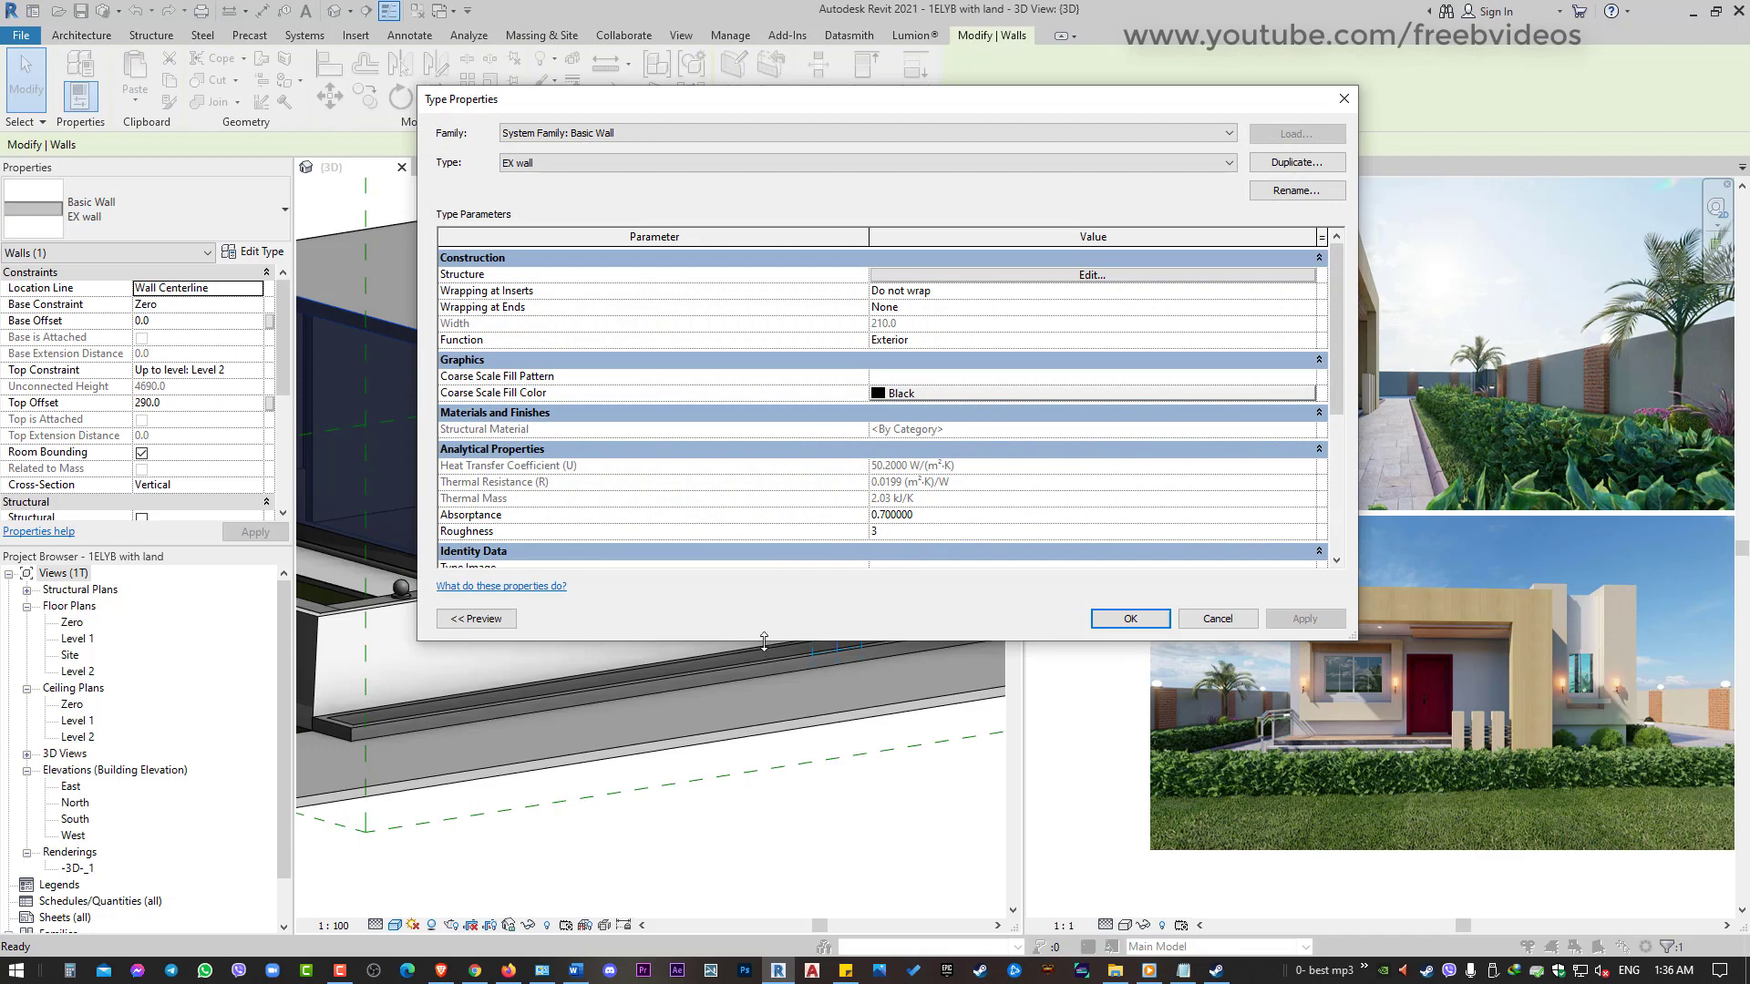
drag(762, 639, 761, 789)
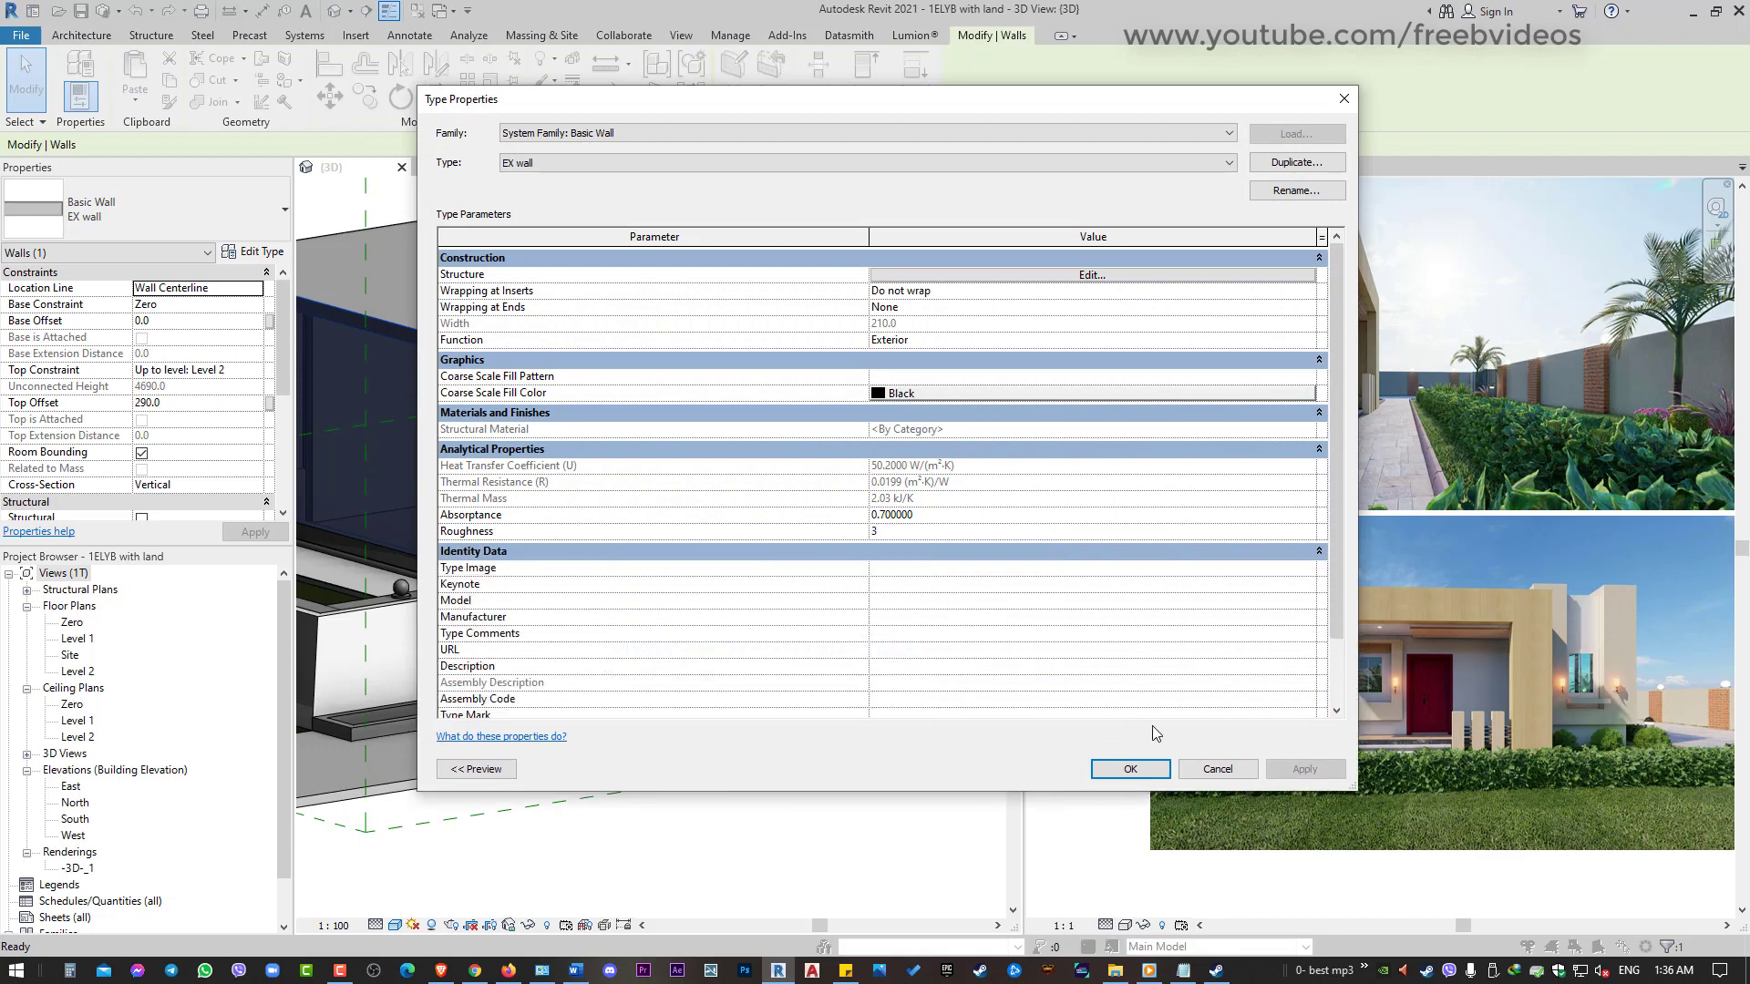
click(1216, 769)
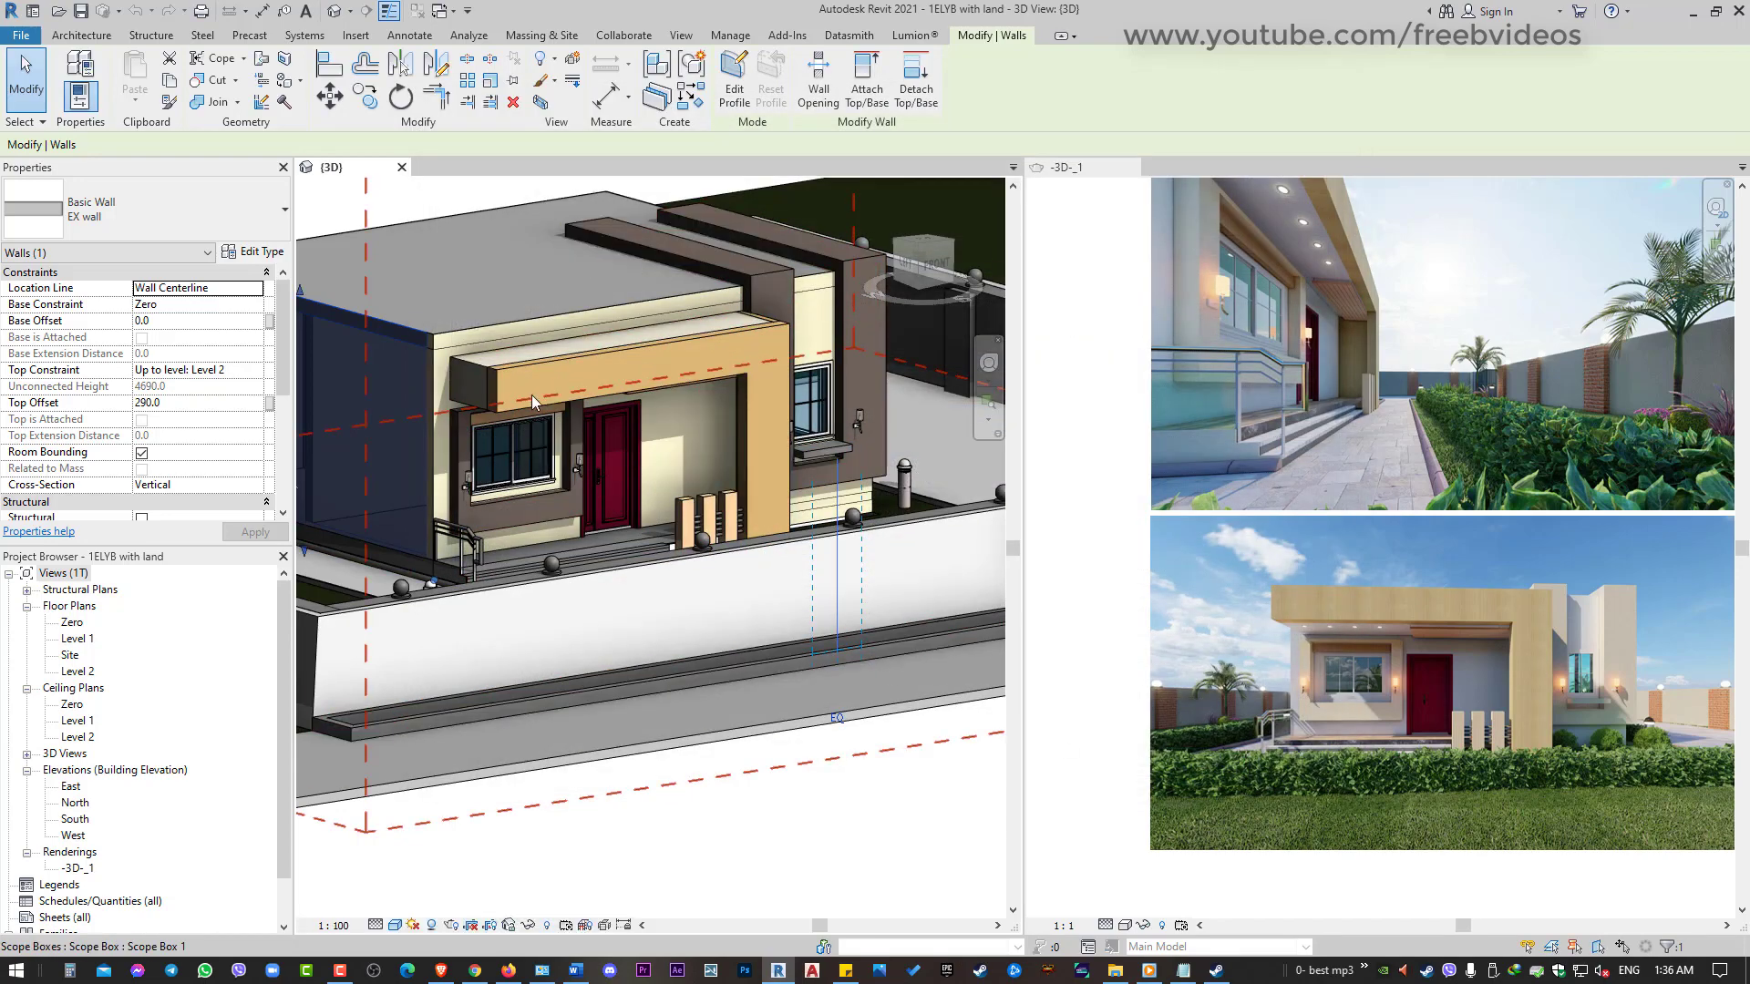
click(273, 259)
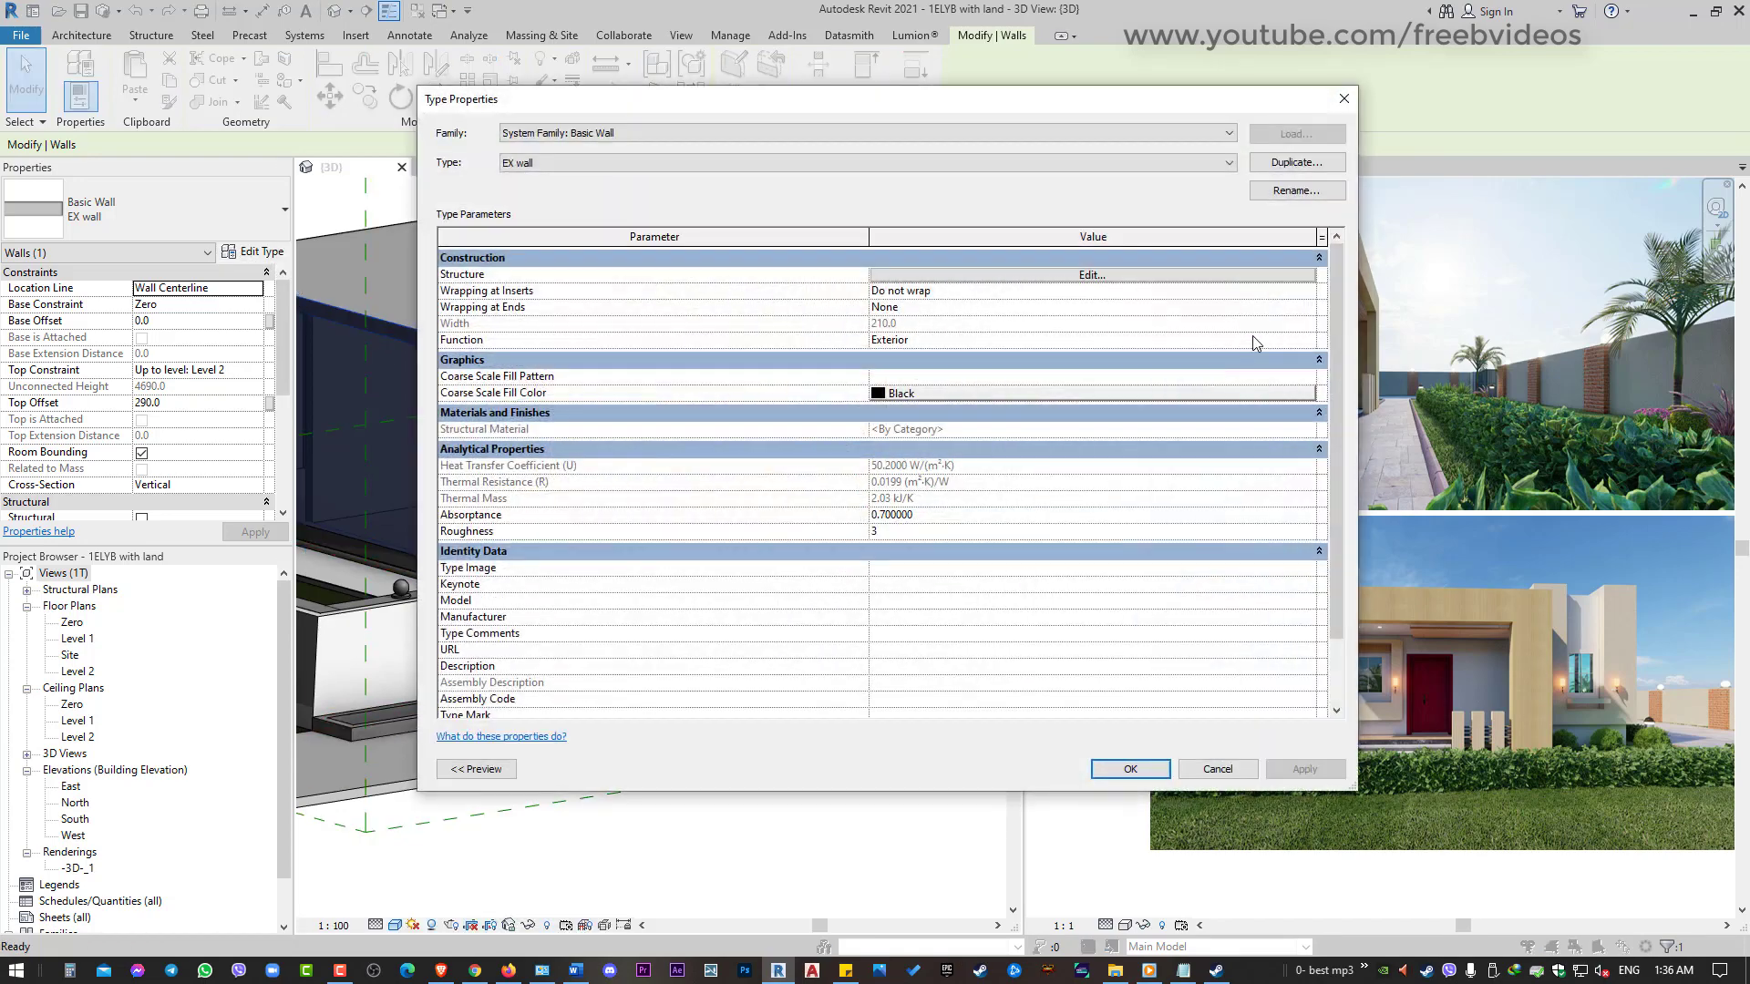
click(1219, 270)
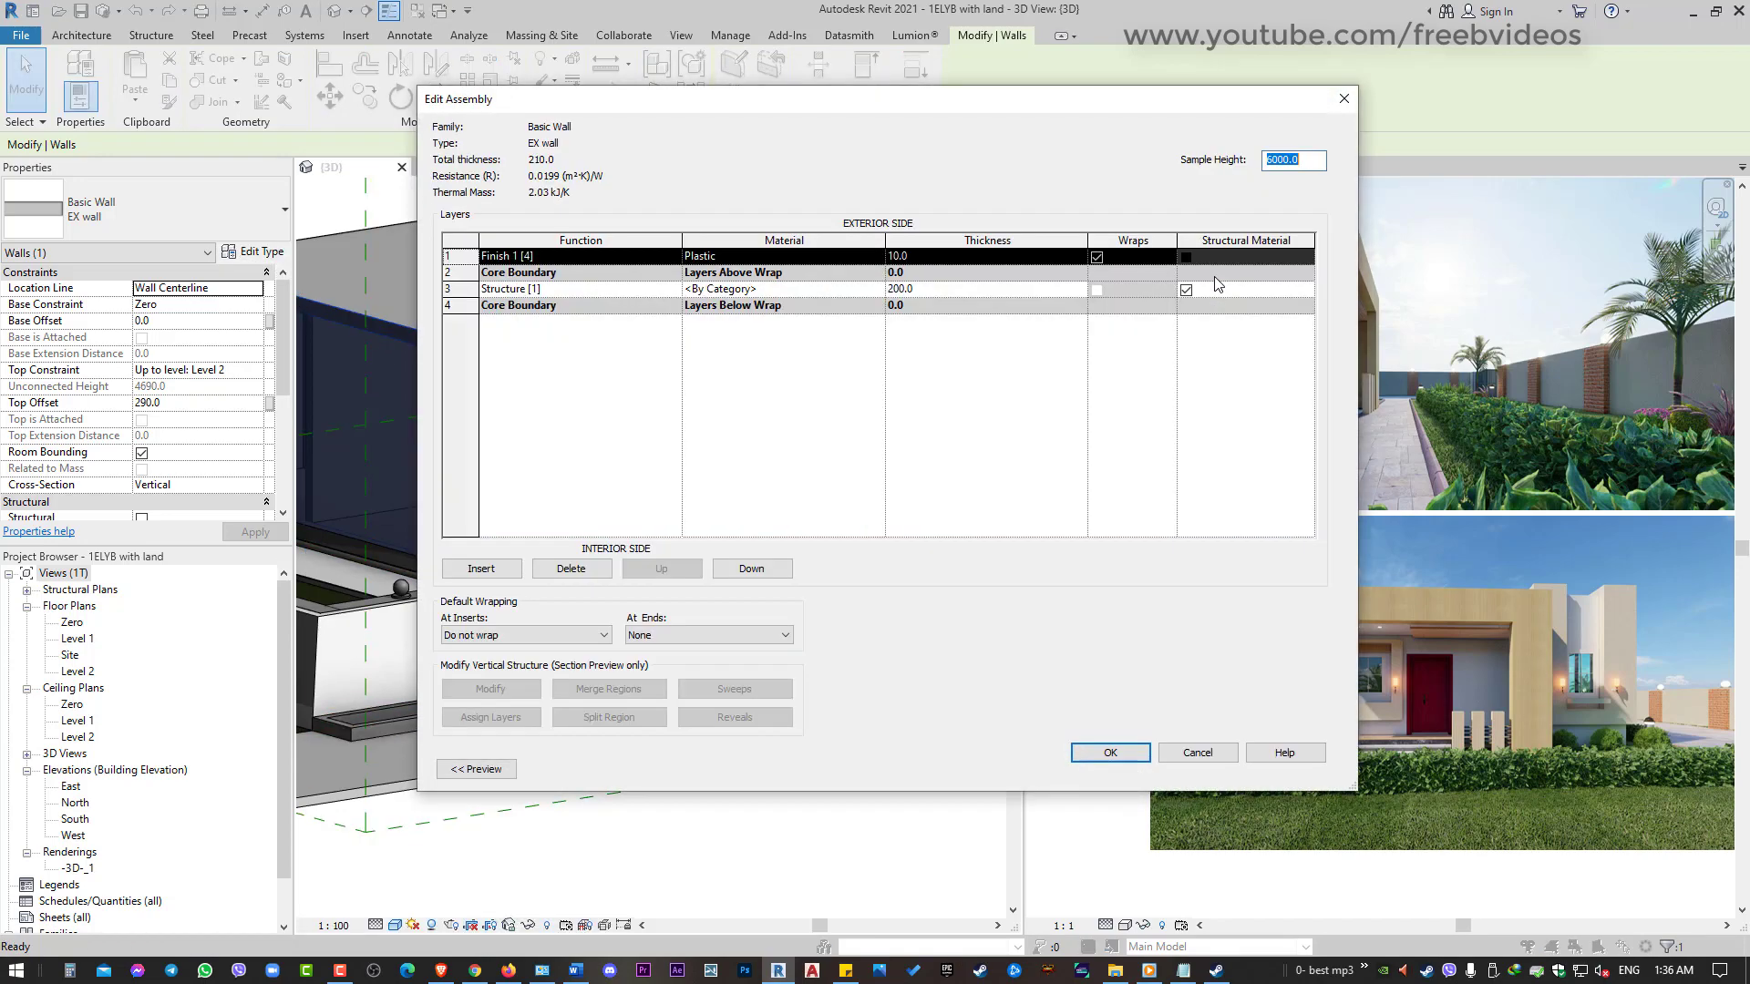
click(873, 259)
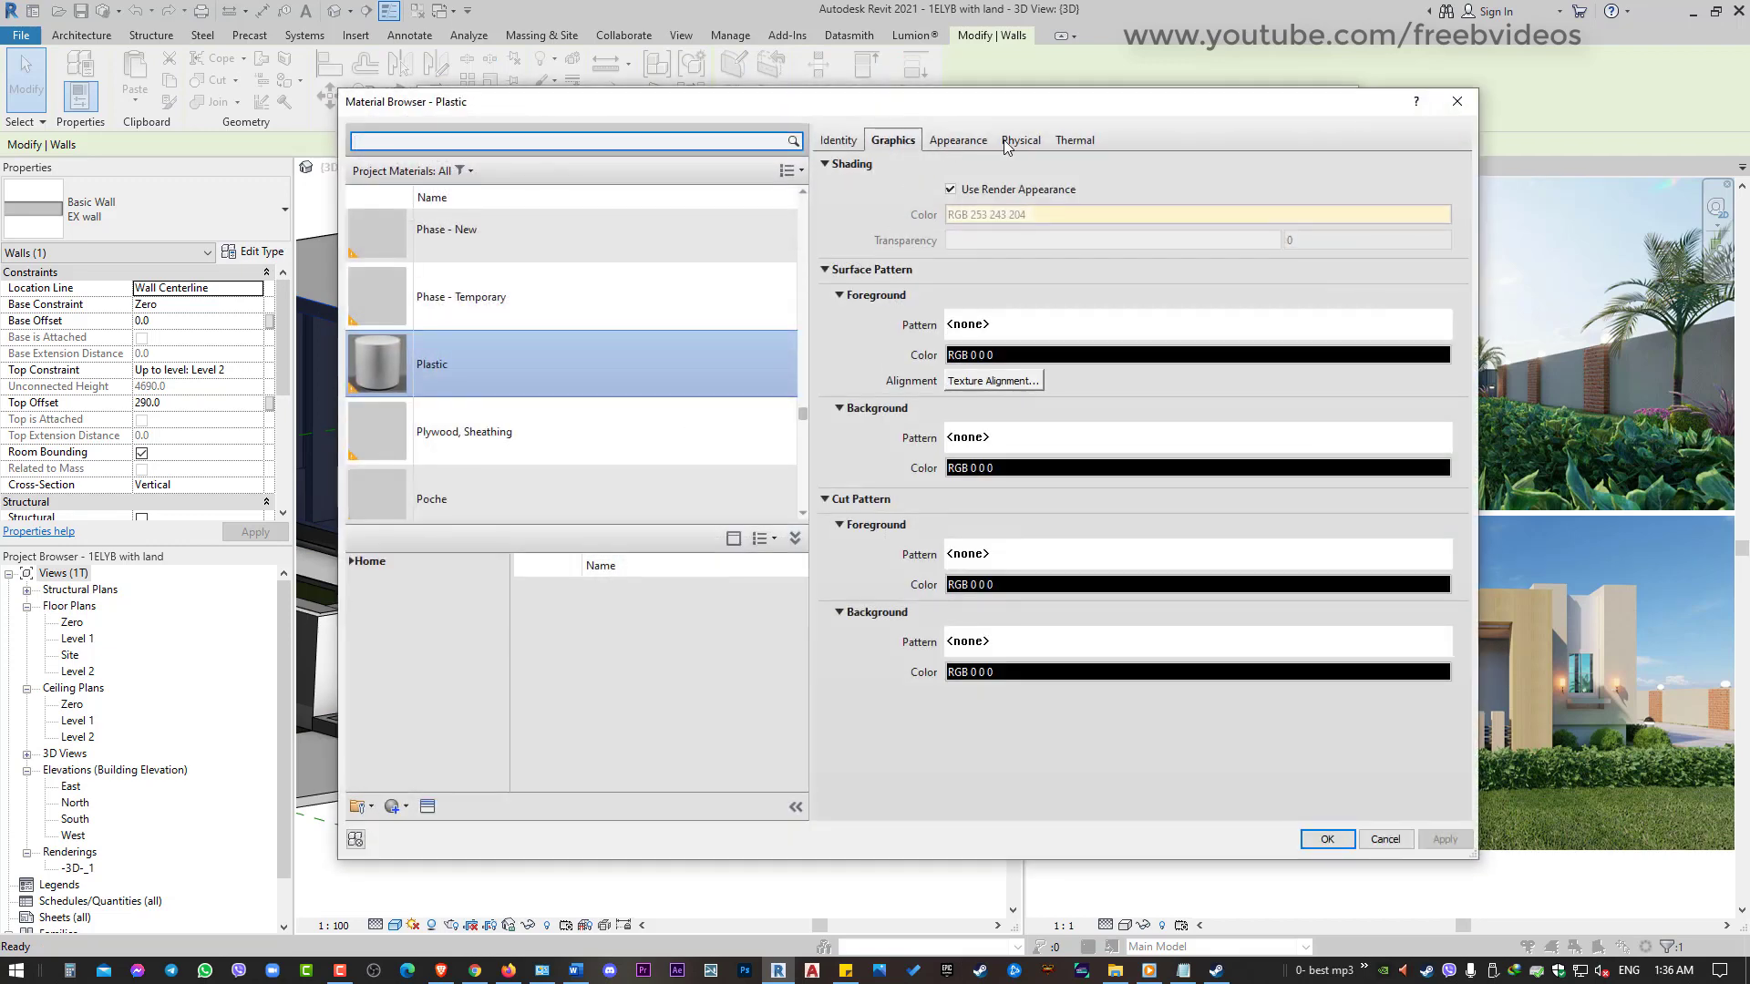
Review Plastic's Mechanical, Strength and Thermal properties, then close the material dialogs
click(1019, 141)
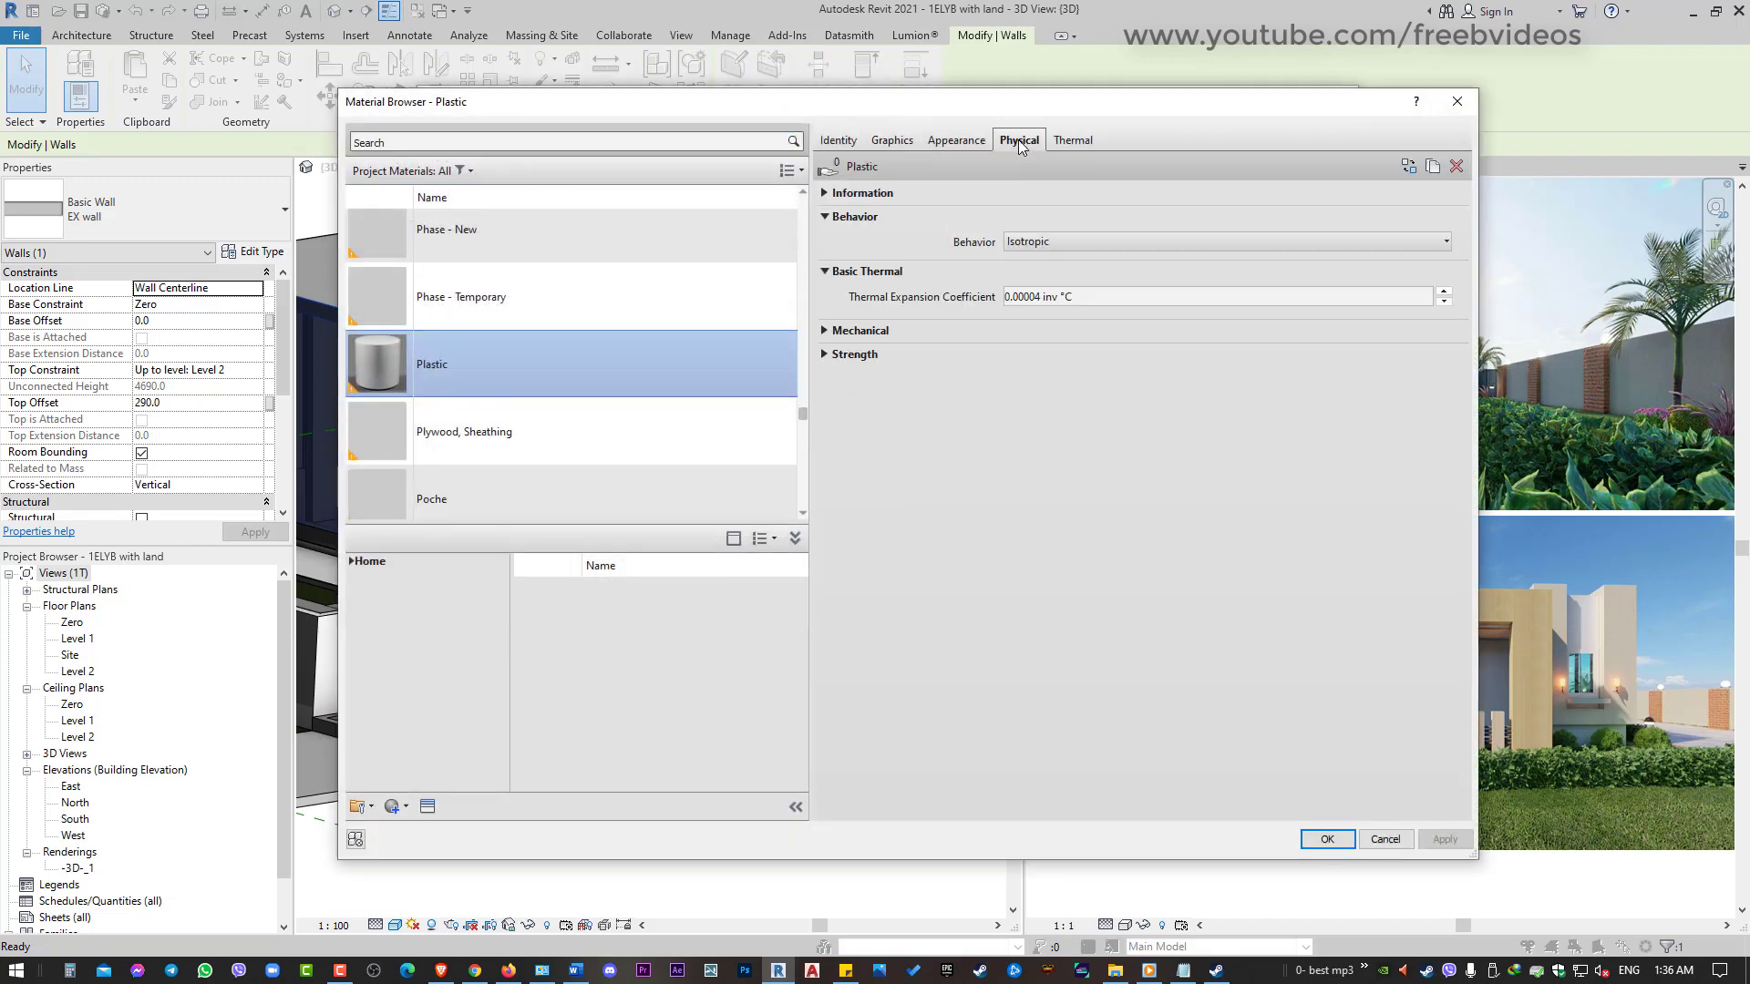
click(823, 332)
click(824, 475)
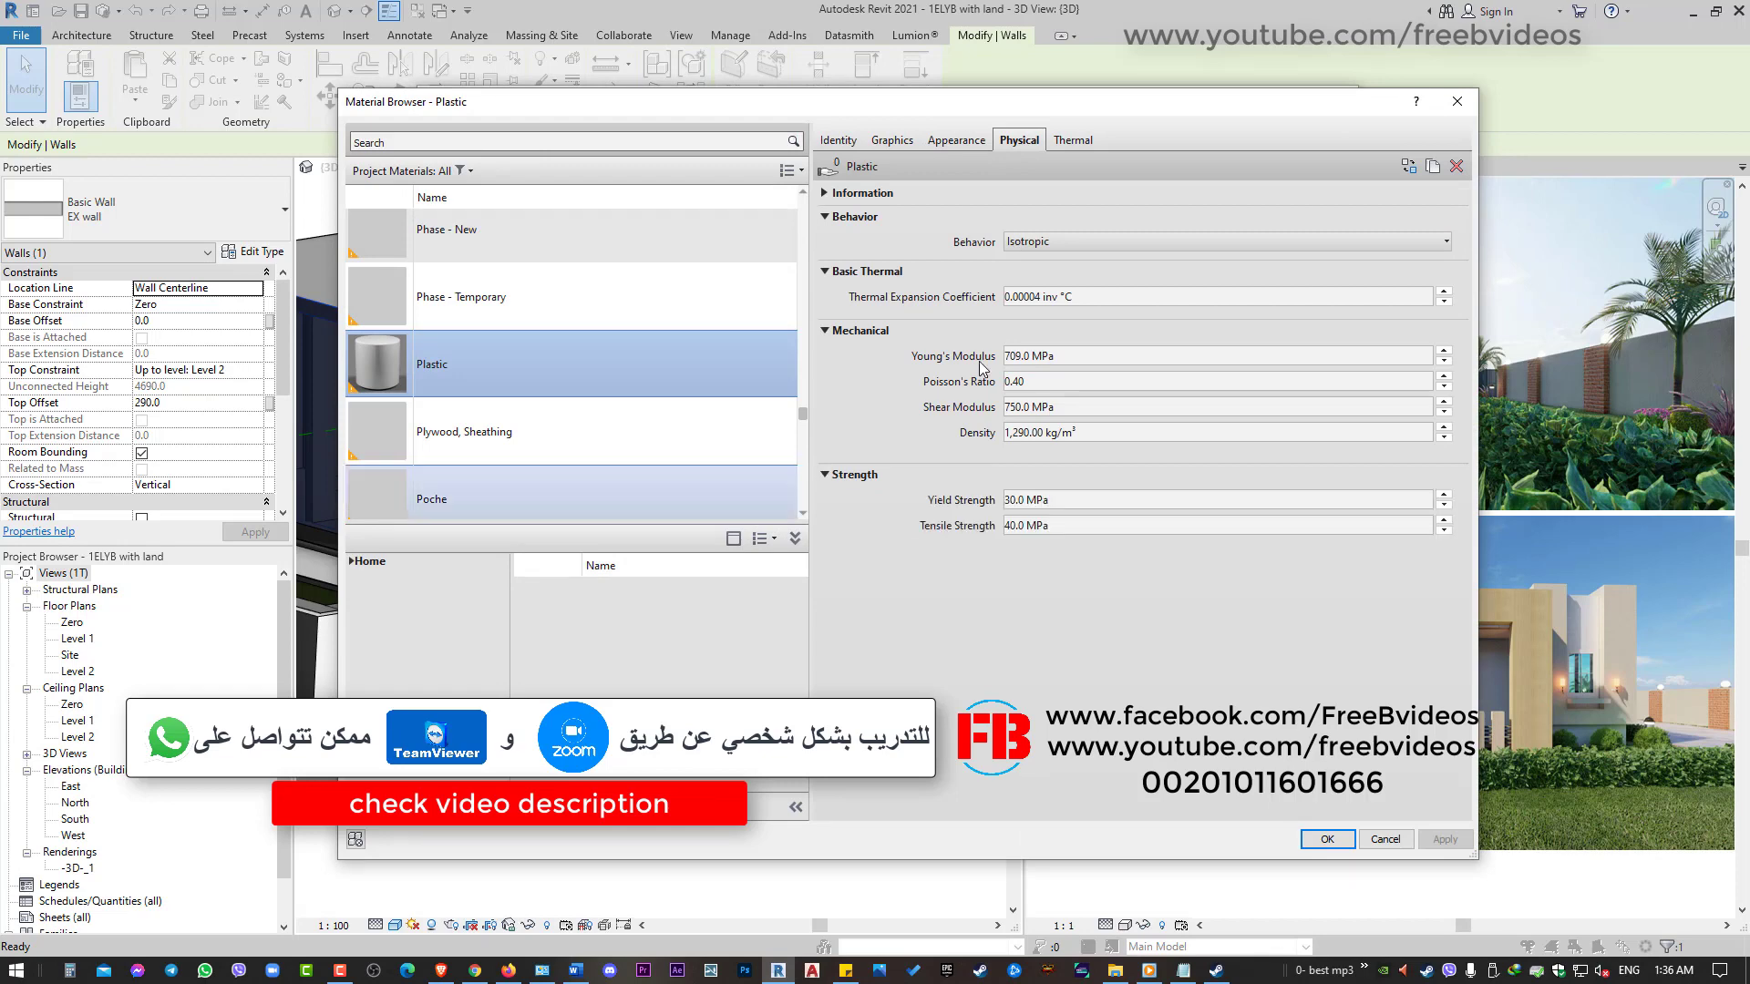
click(1074, 139)
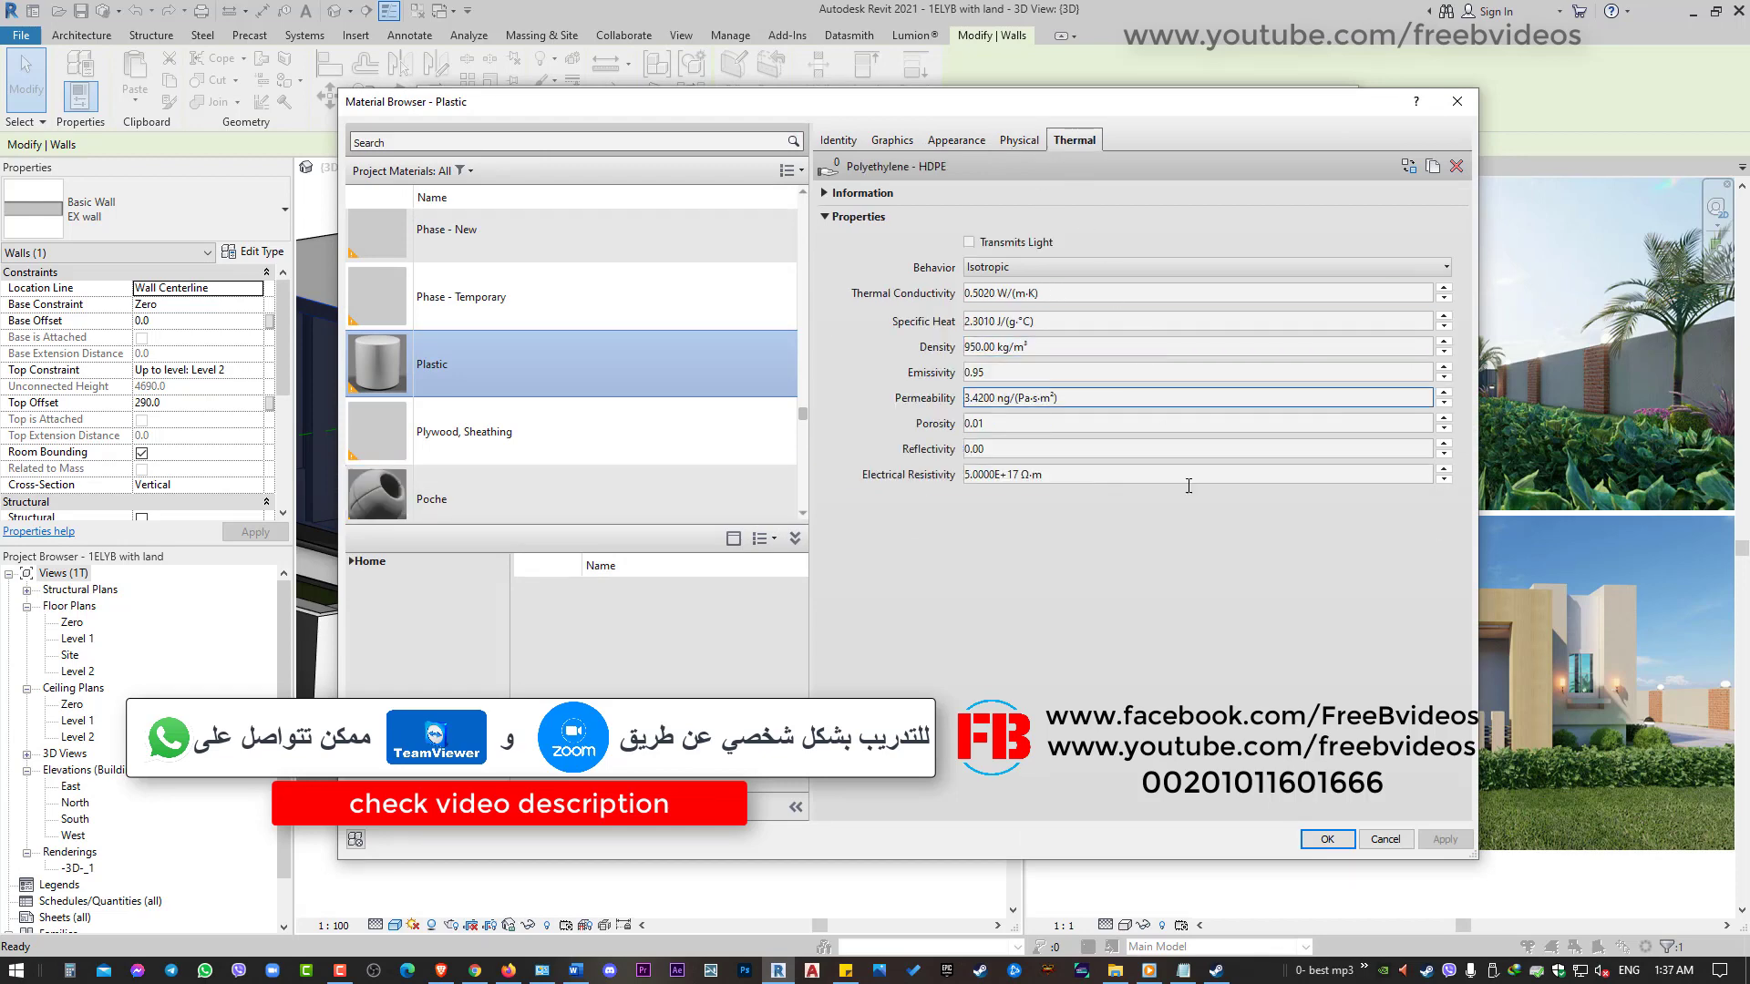
click(1385, 839)
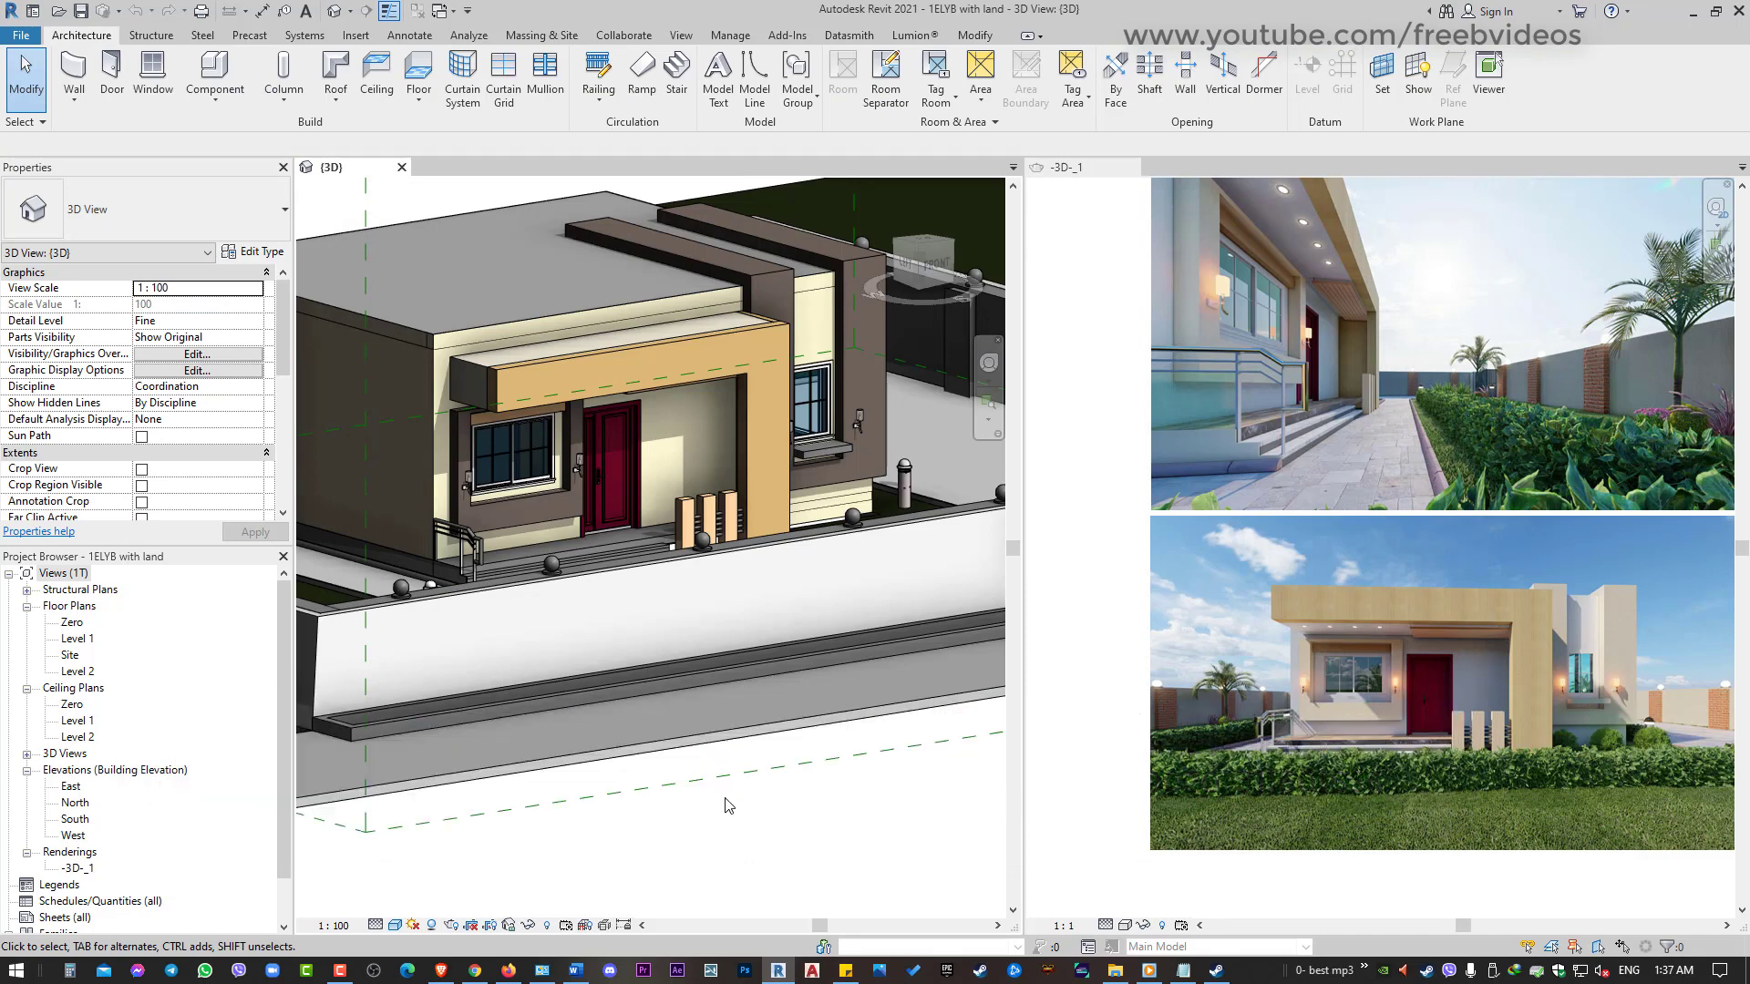
scroll(726, 805, down, 3)
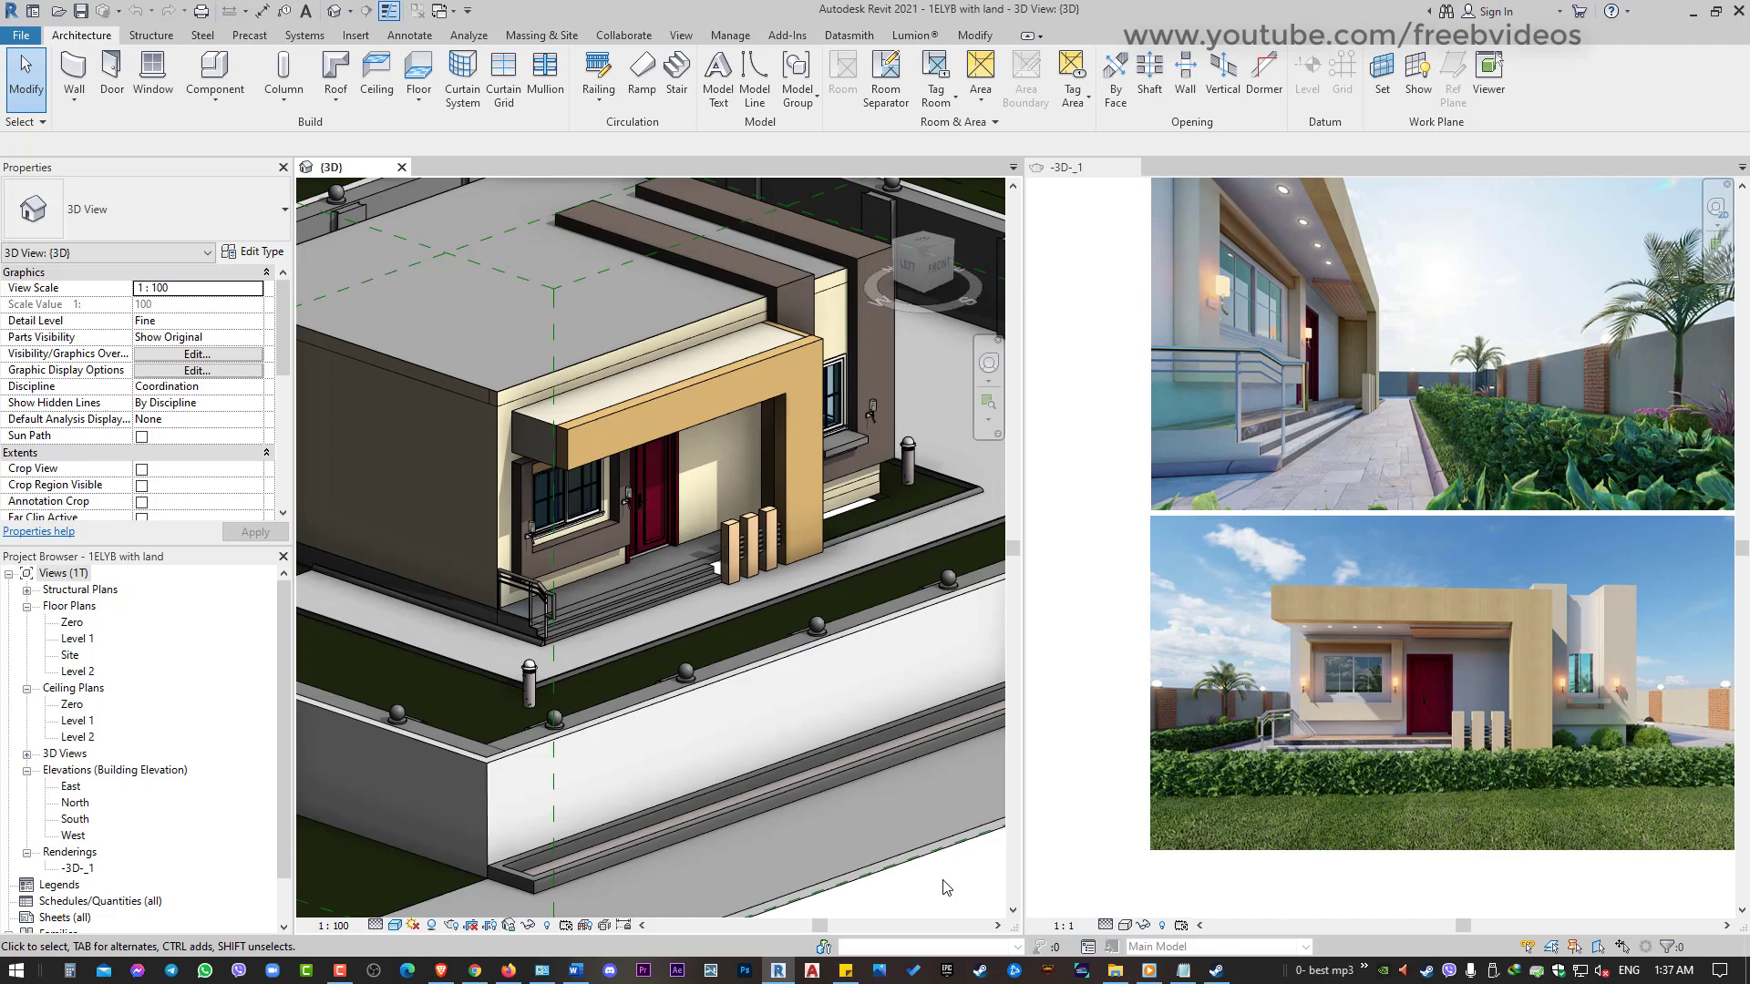
scroll(661, 484, up, 5)
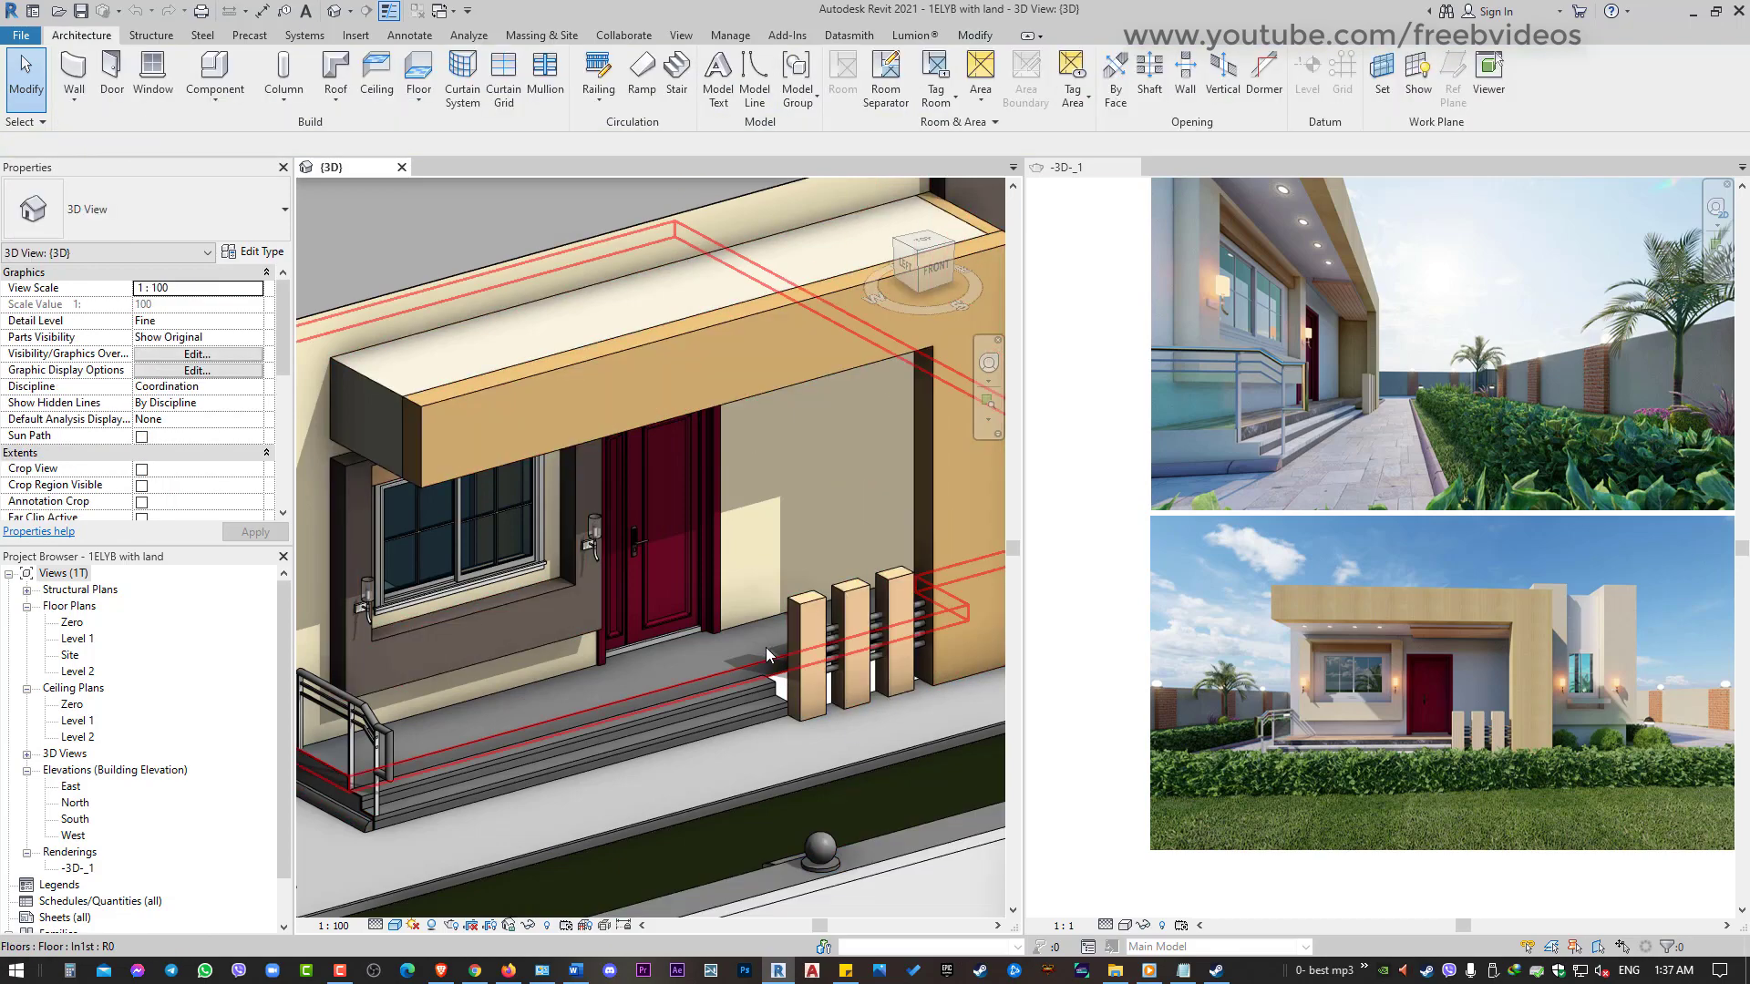
Open the project Material Browser from Manage, then close it again
click(730, 34)
click(101, 95)
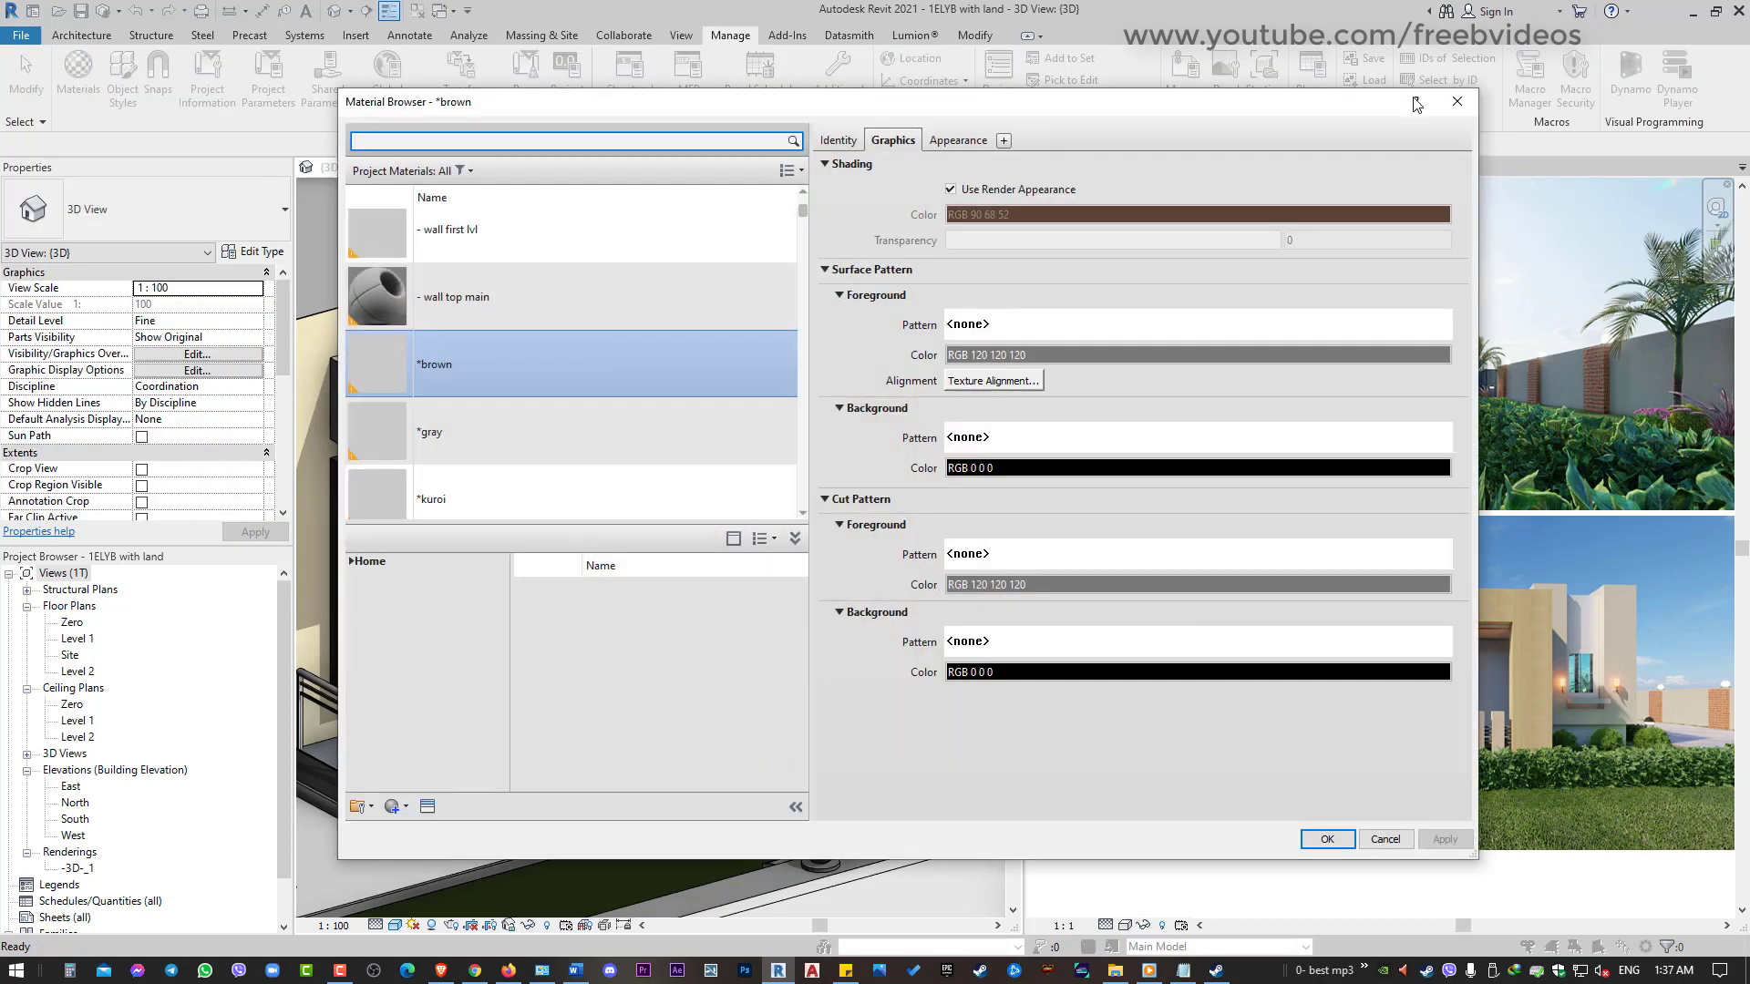
click(1457, 101)
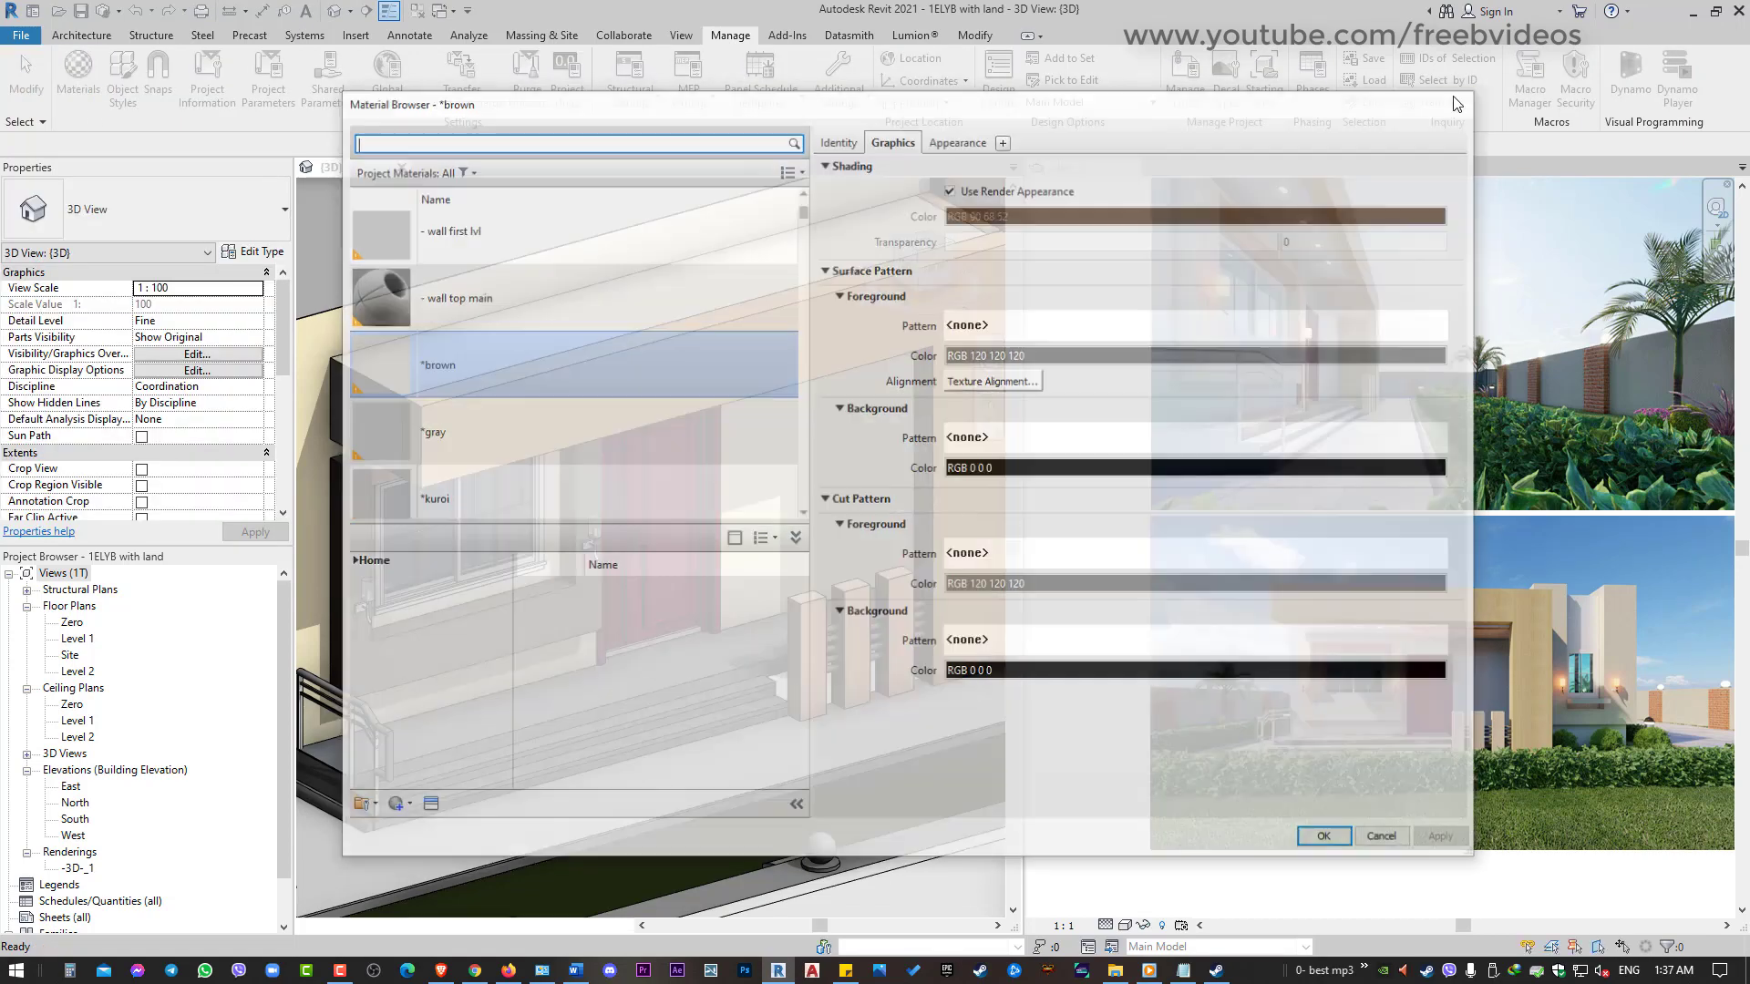
Look up the Materials shortcut (MT) in Keyboard Shortcuts and use it to open the Material Browser
click(679, 35)
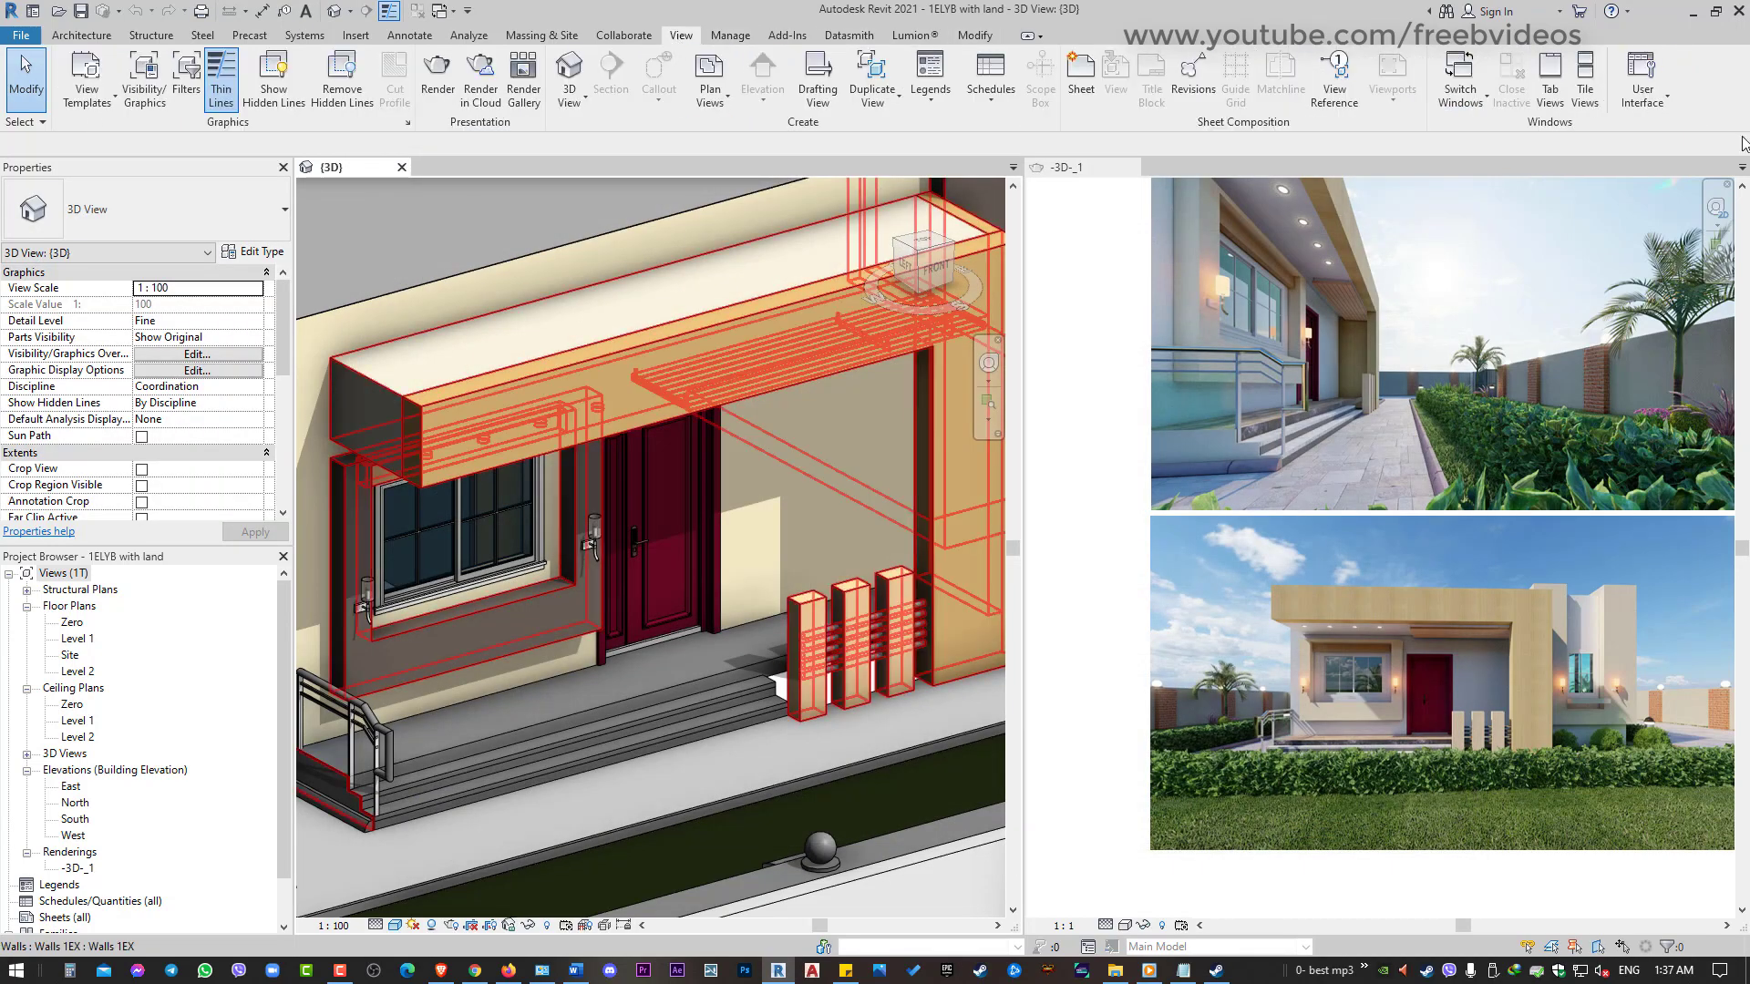
click(1641, 82)
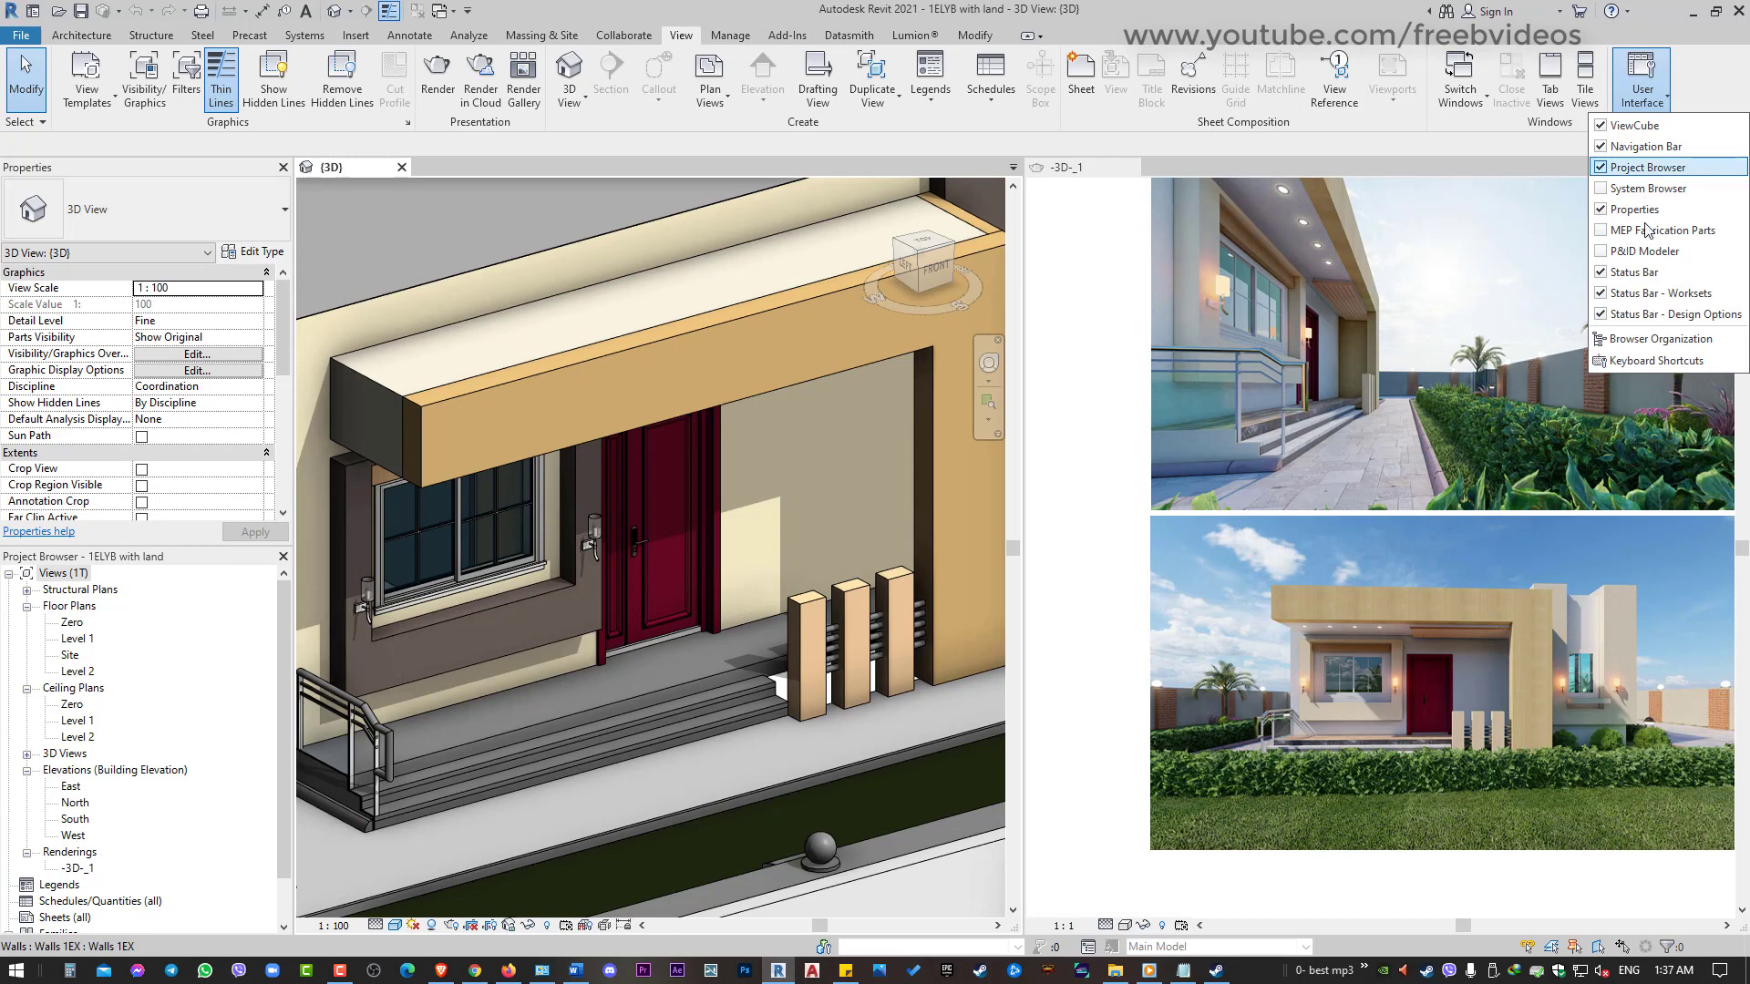
click(1633, 362)
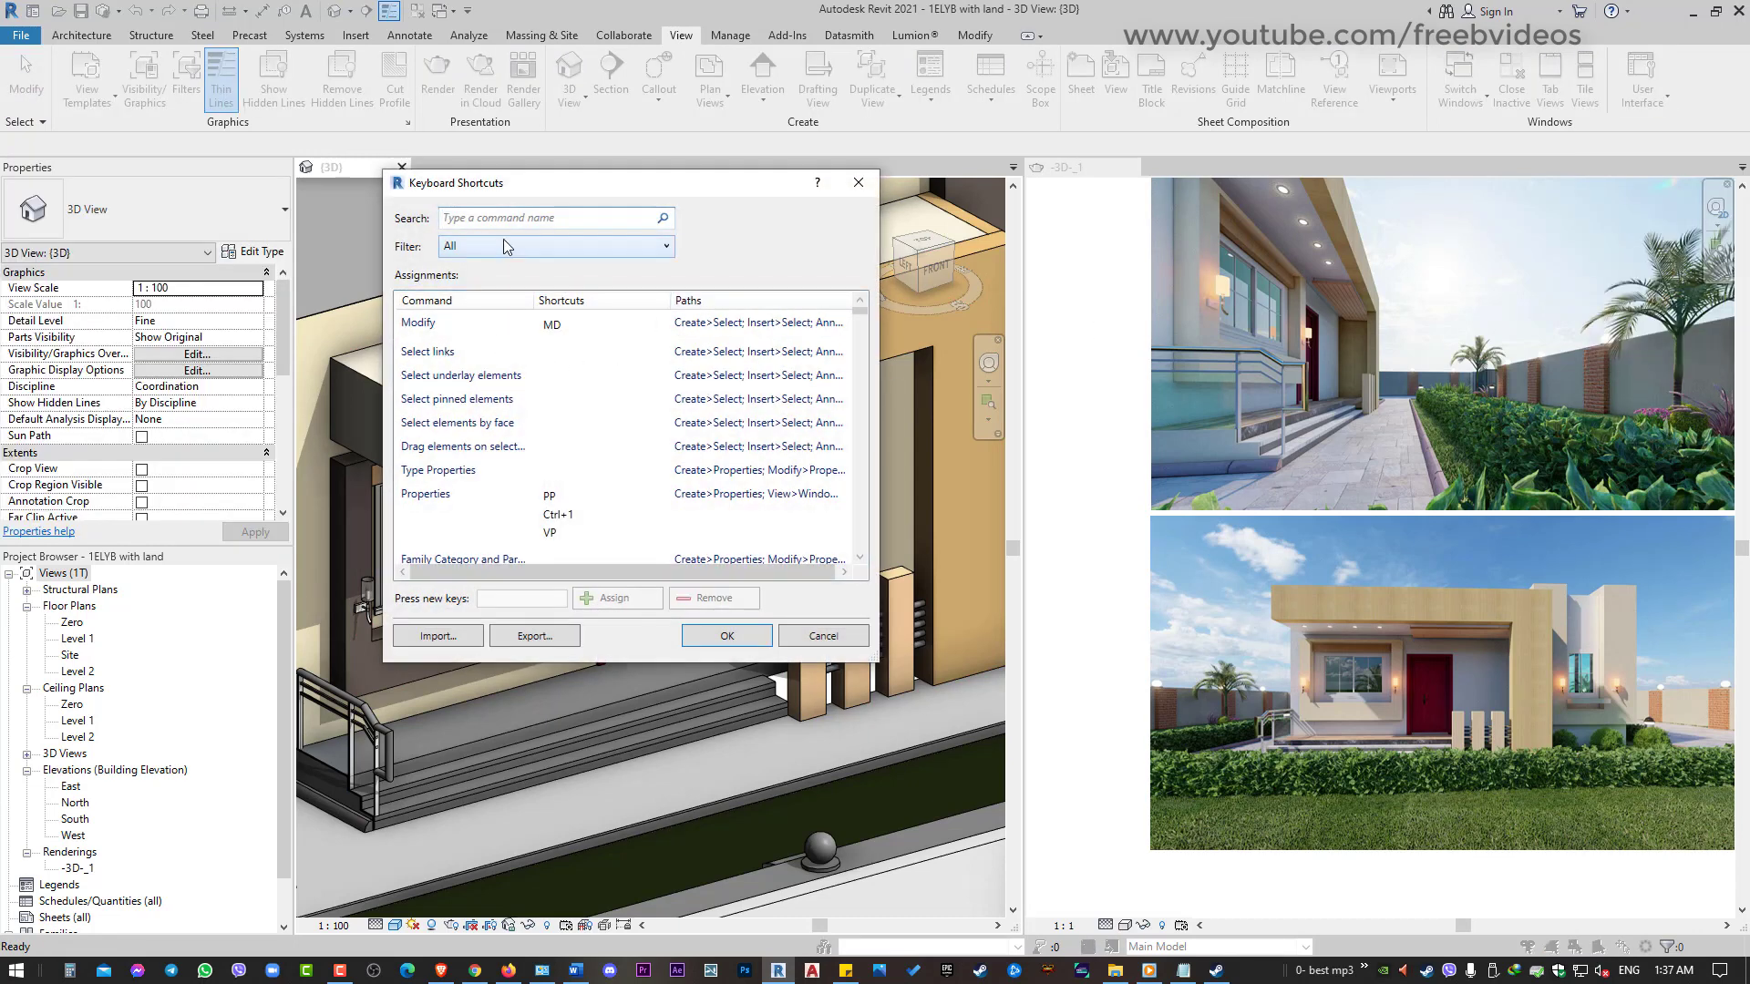
text(mat)
scroll(507, 342, down, 2)
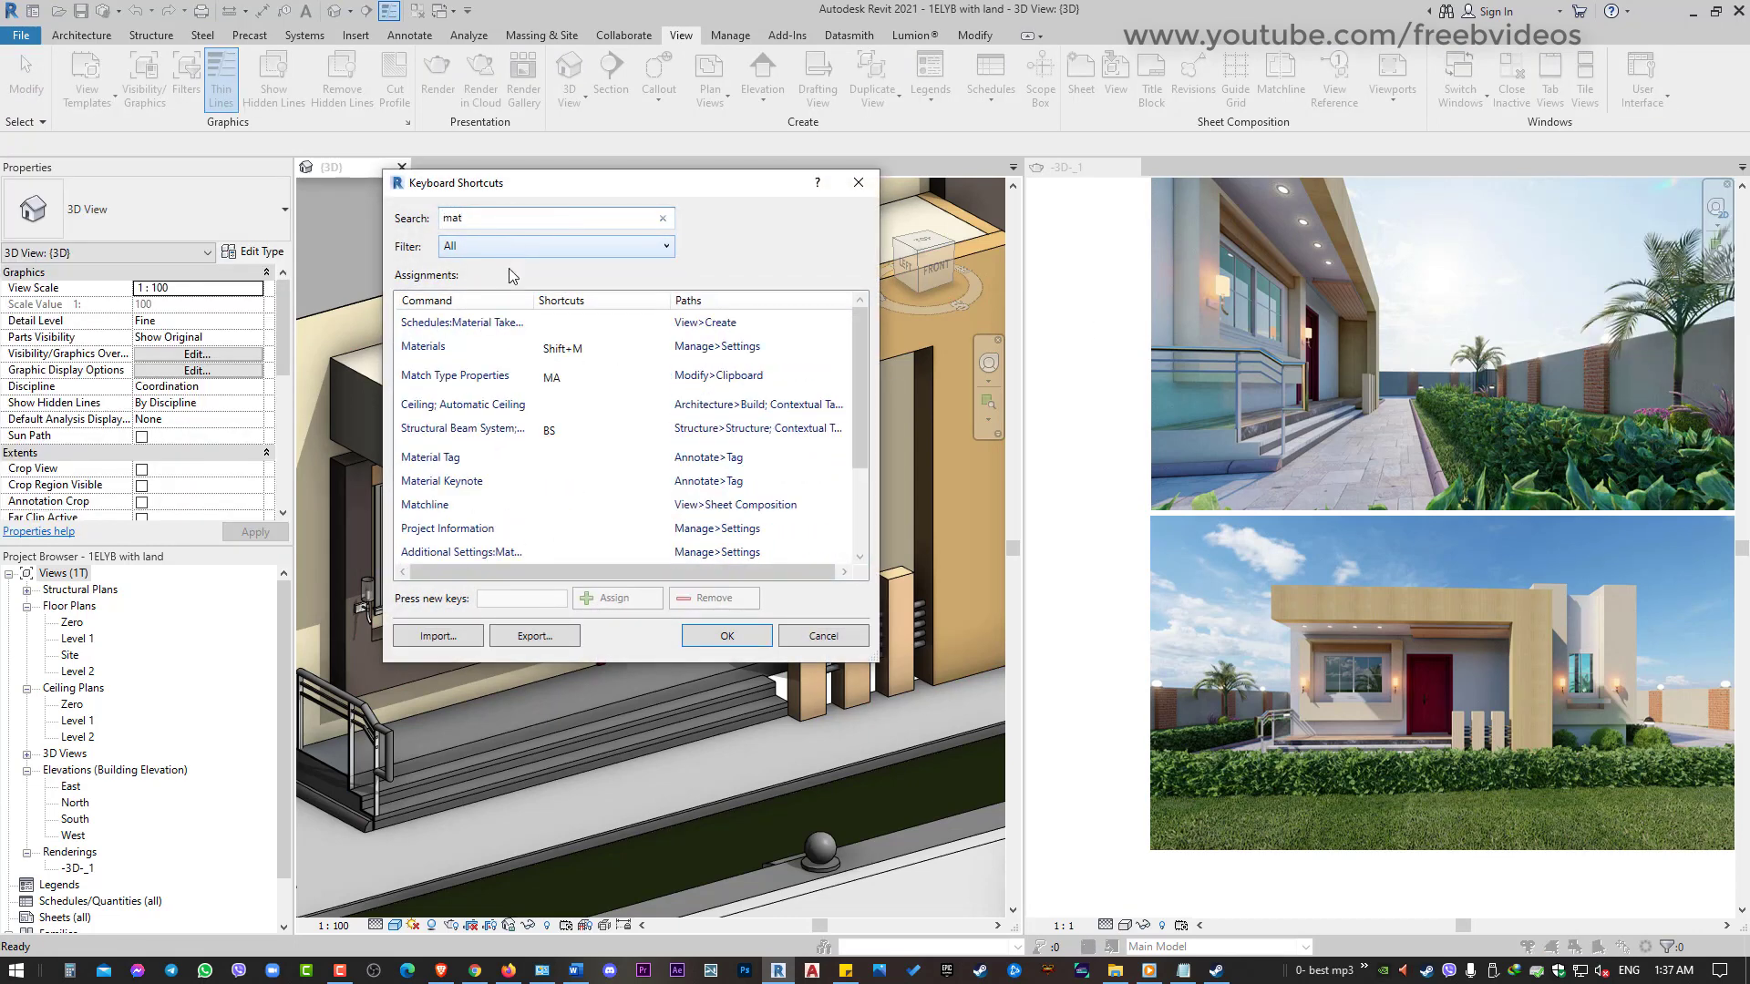
click(474, 346)
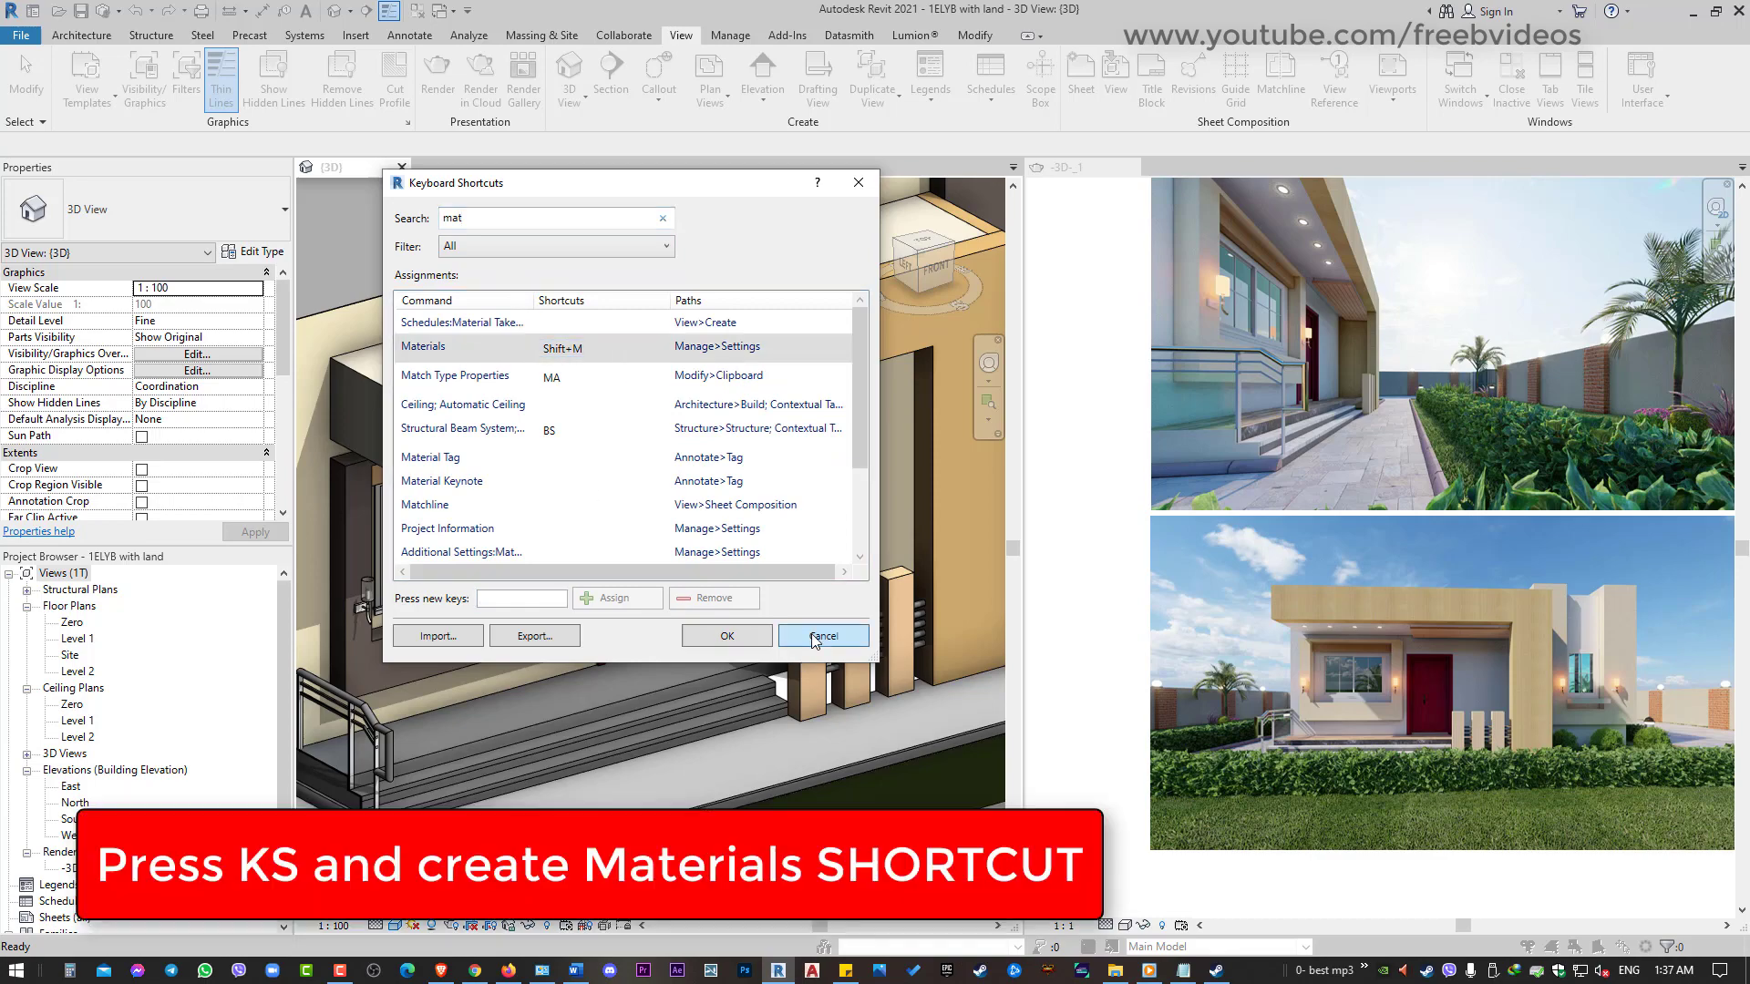
key(m)
key(t)
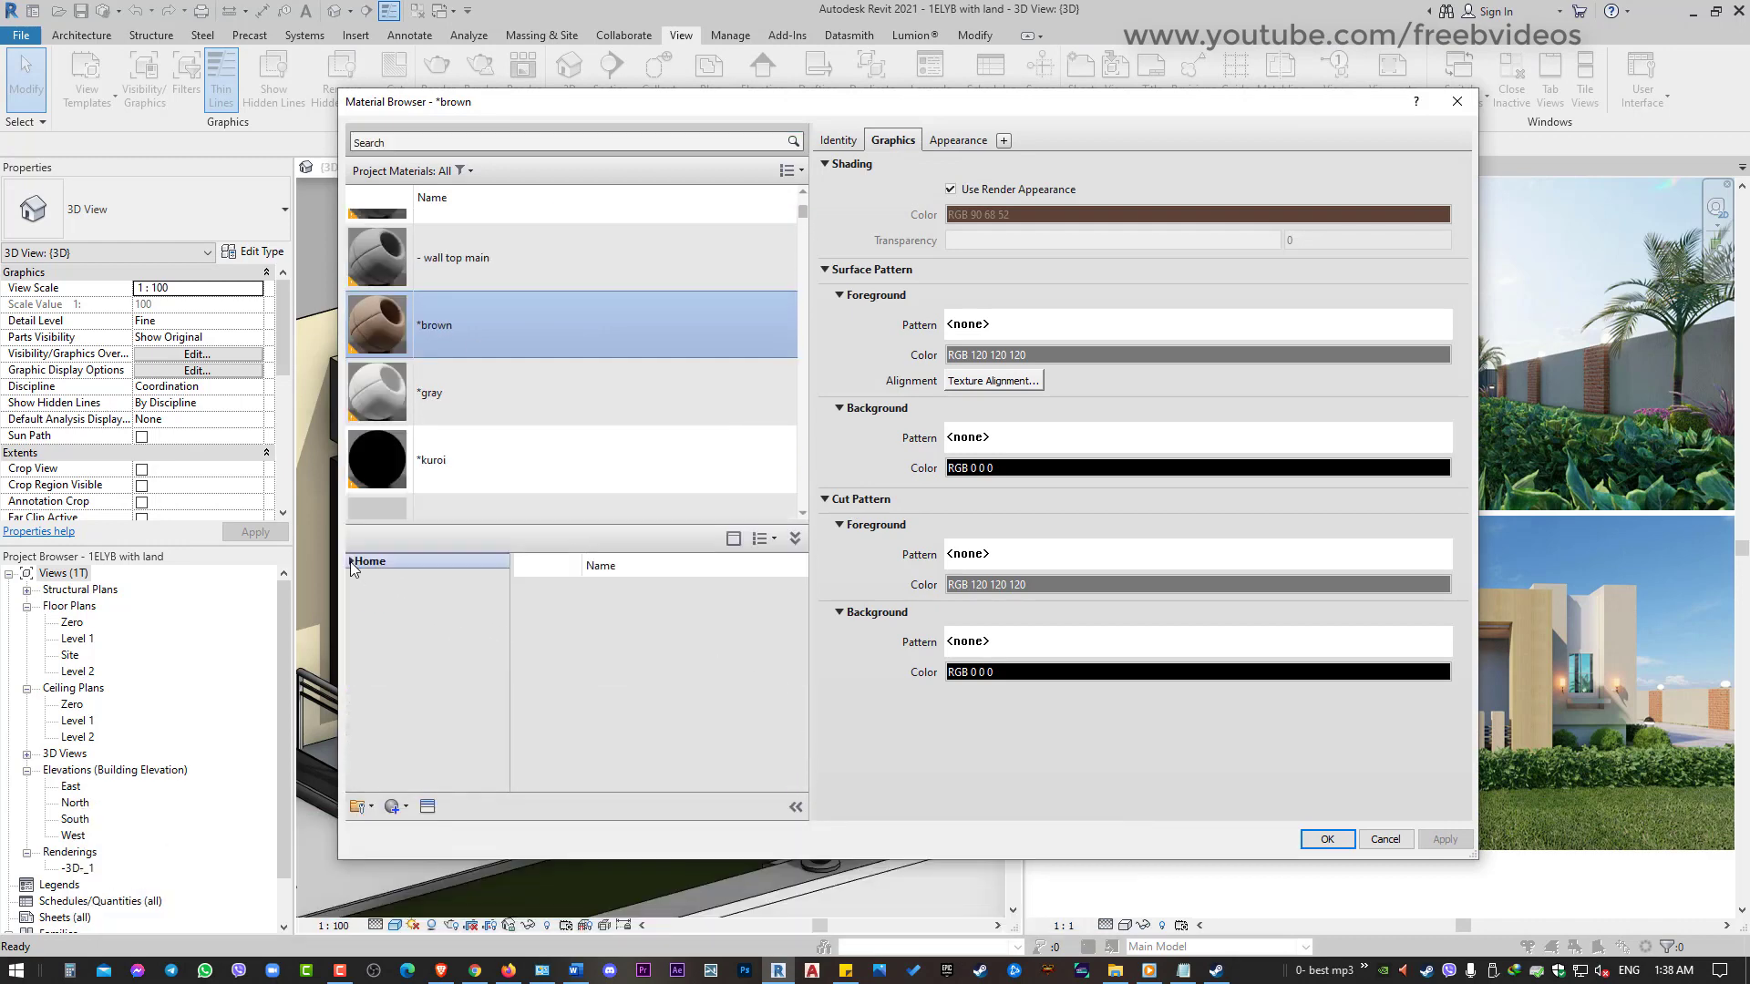
Expand Home and AEC Materials in an enlarged library pane to list Concrete, Fabric and Glass
click(351, 560)
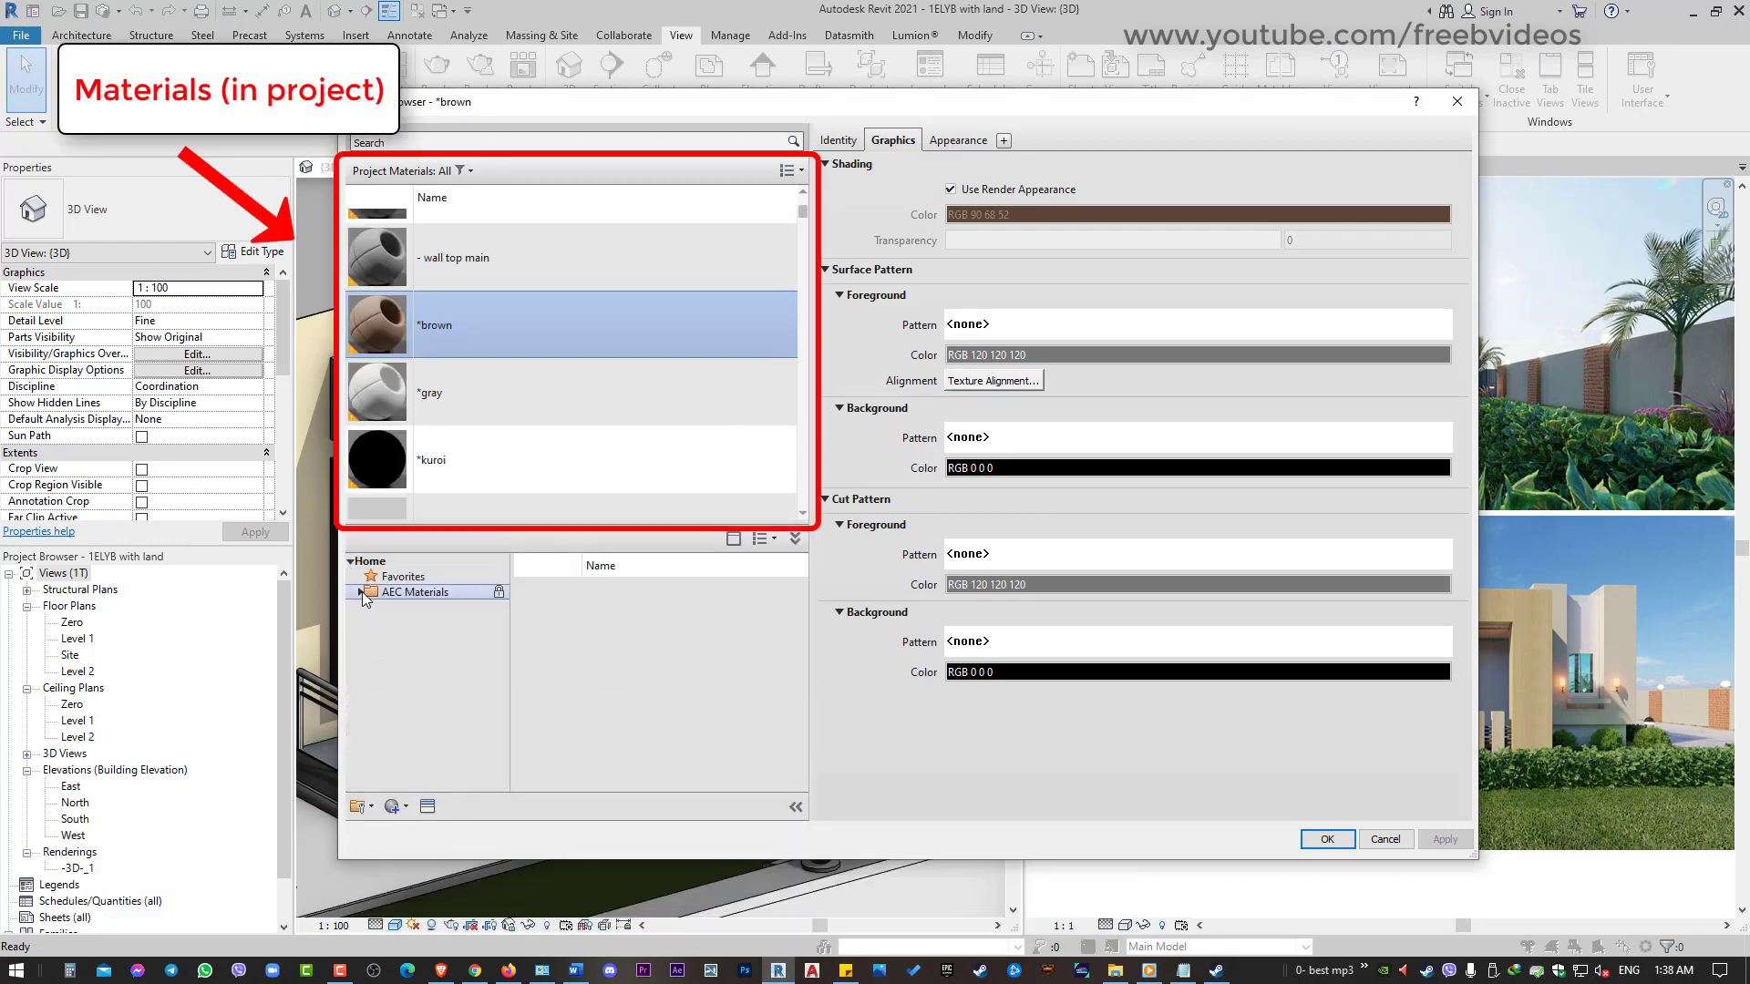
click(361, 592)
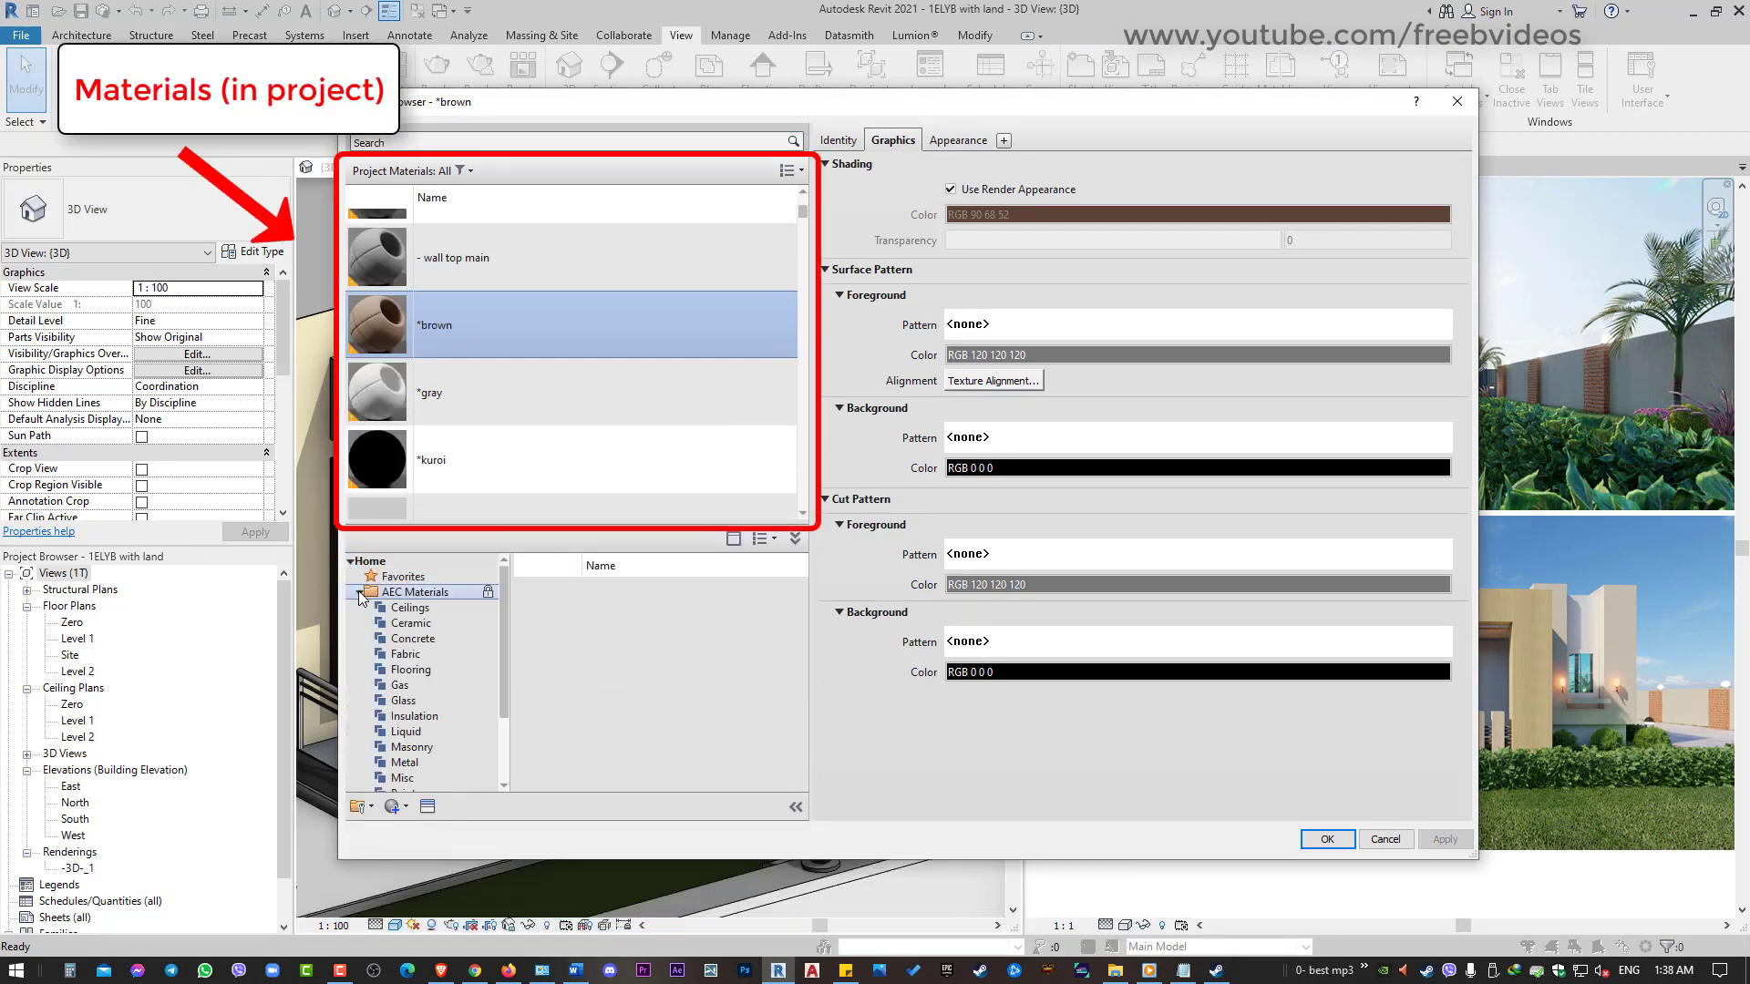
click(360, 593)
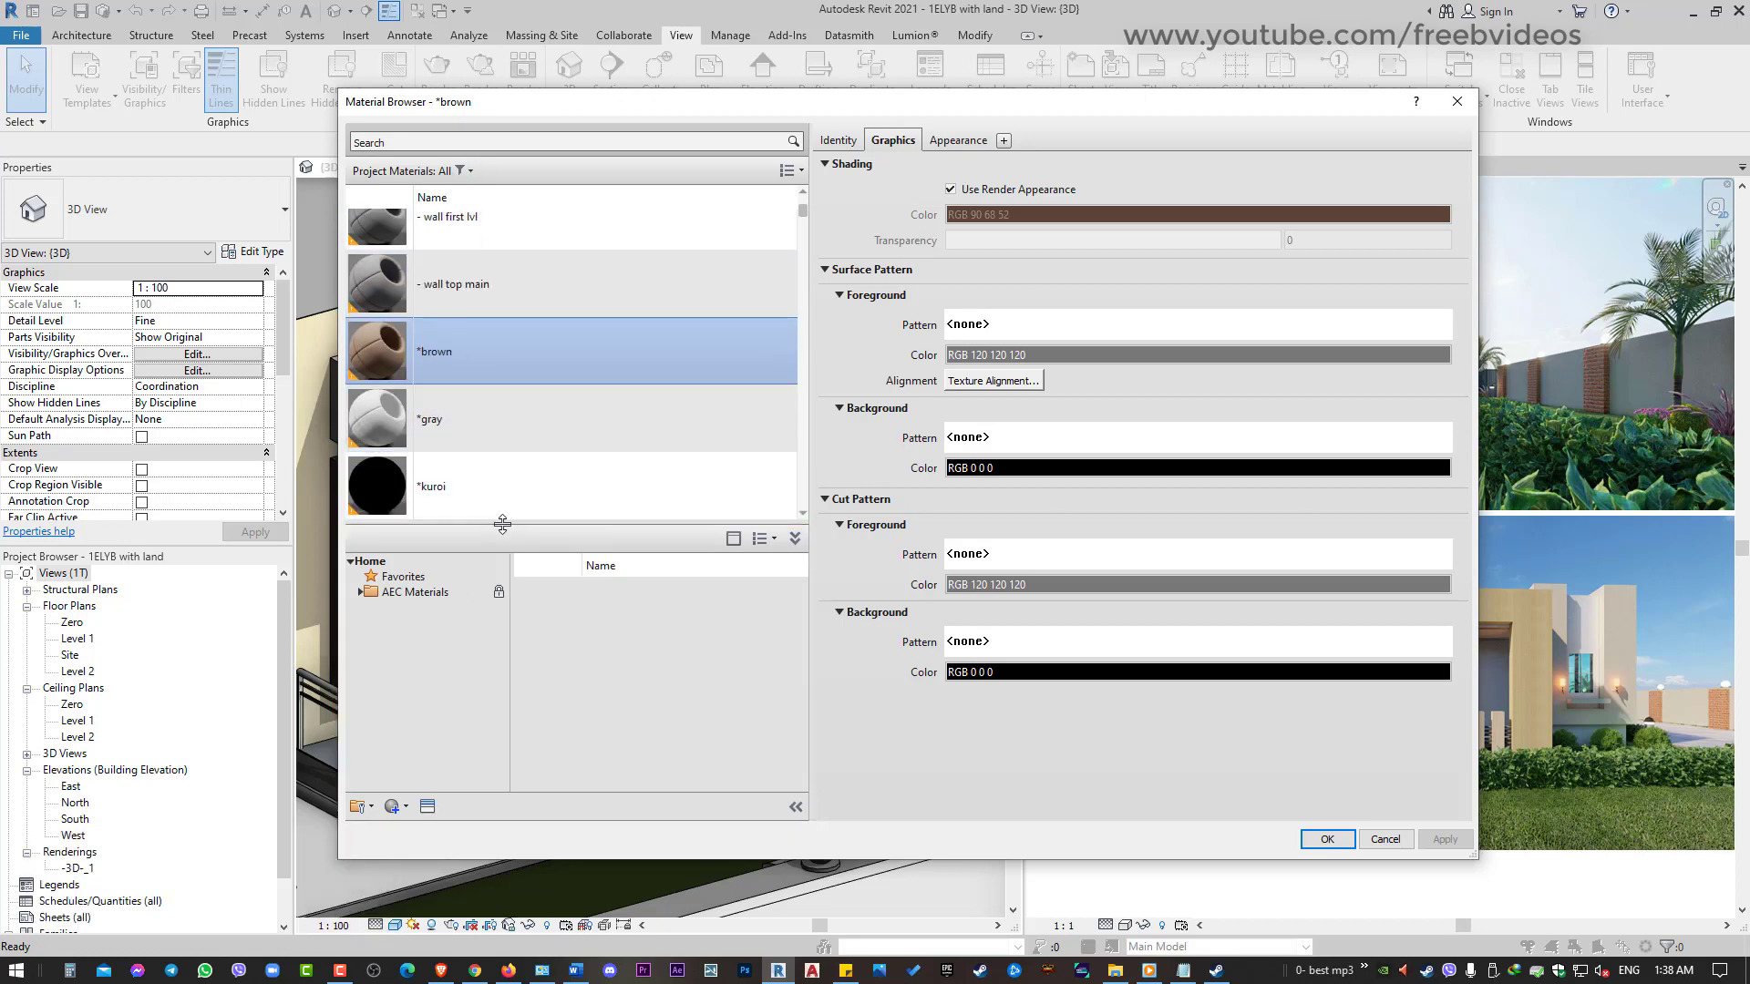
drag(503, 524, 518, 606)
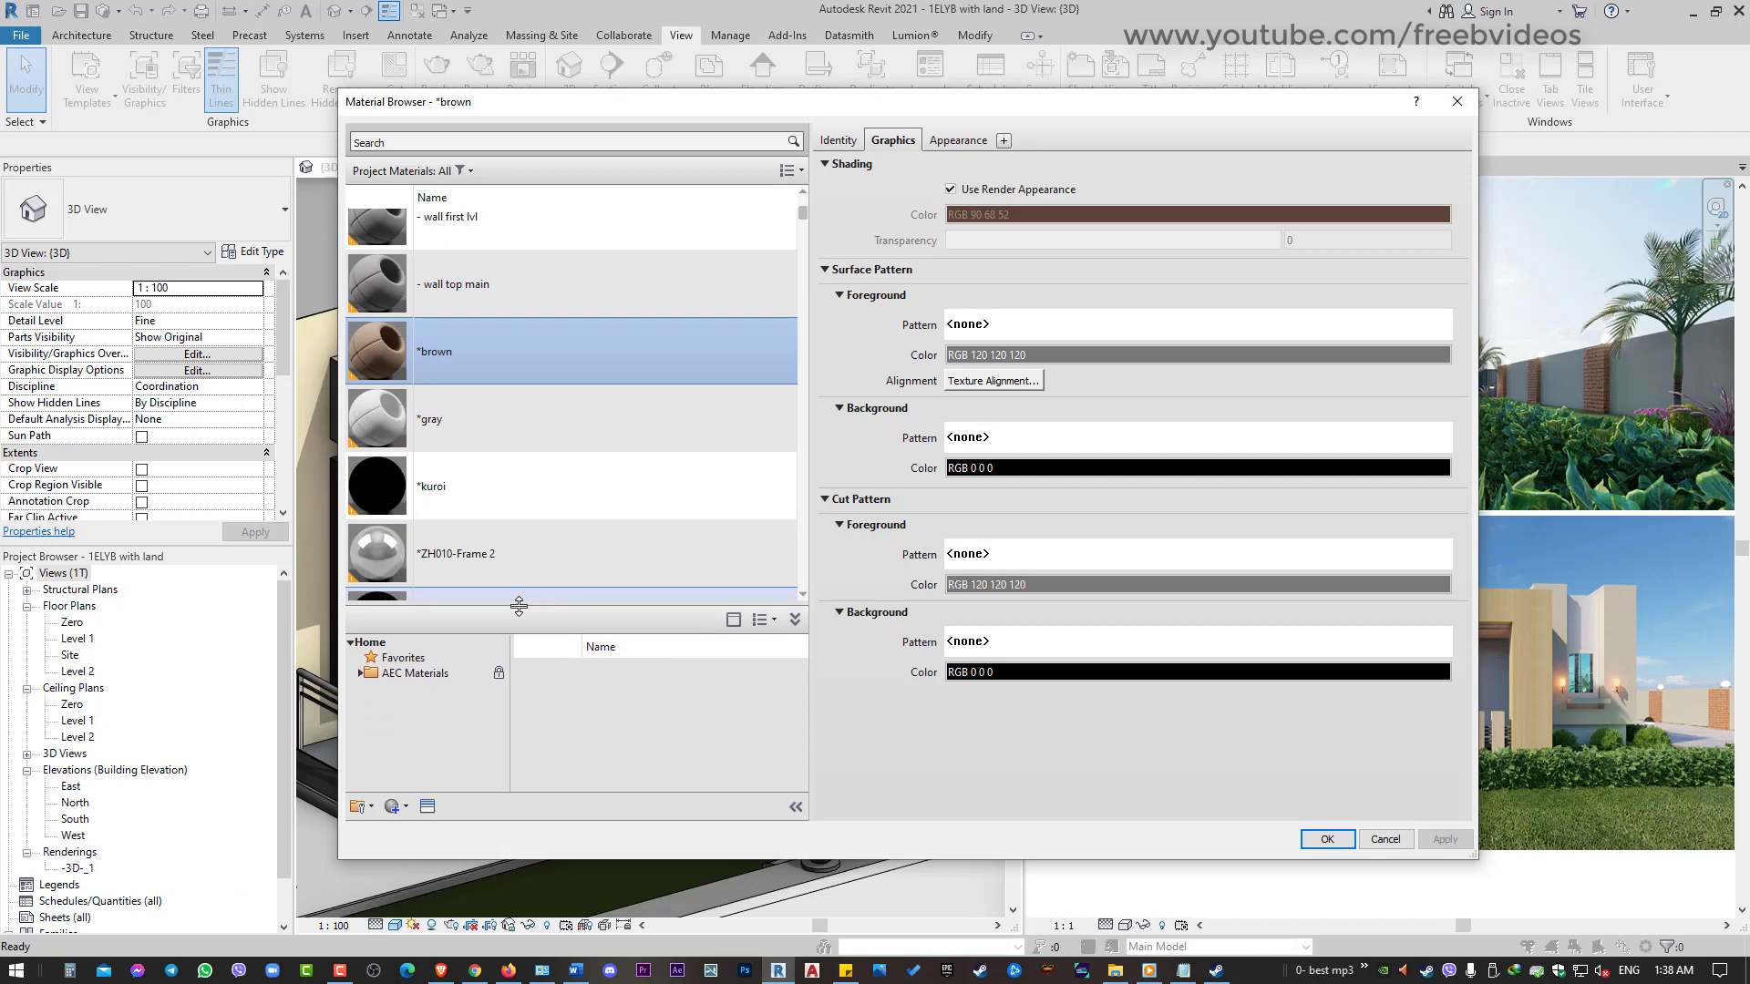
scroll(502, 437, down, 1)
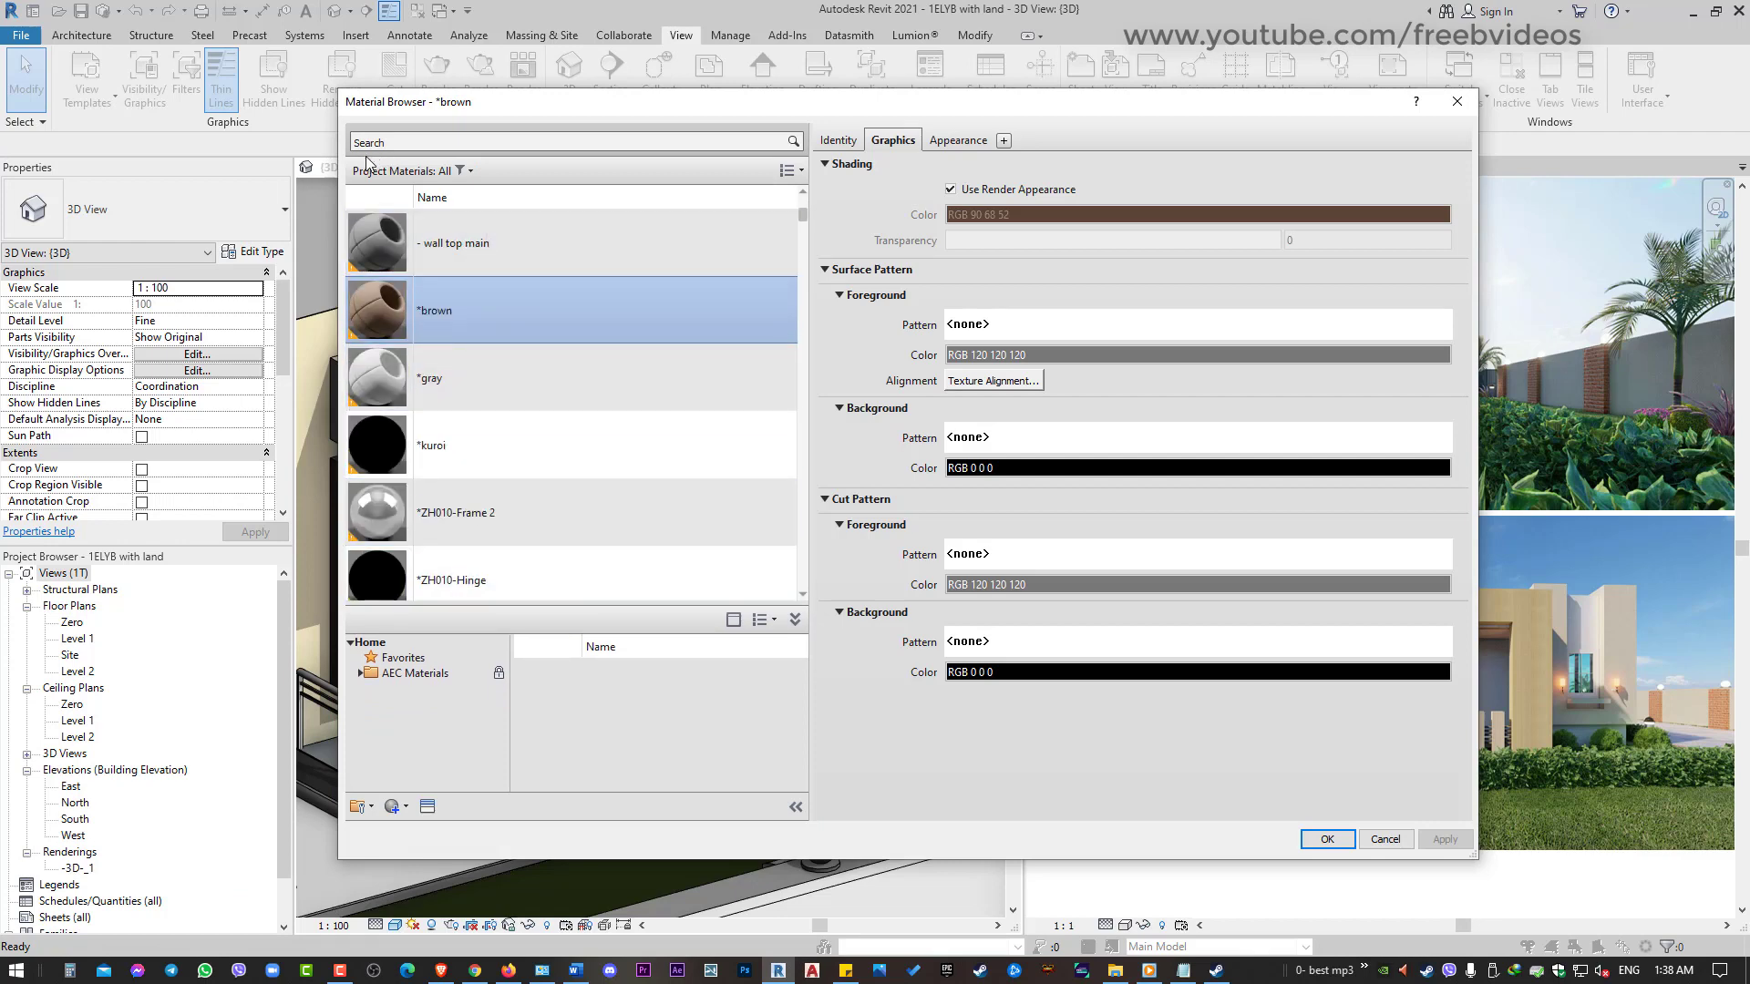
scroll(510, 438, down, 1)
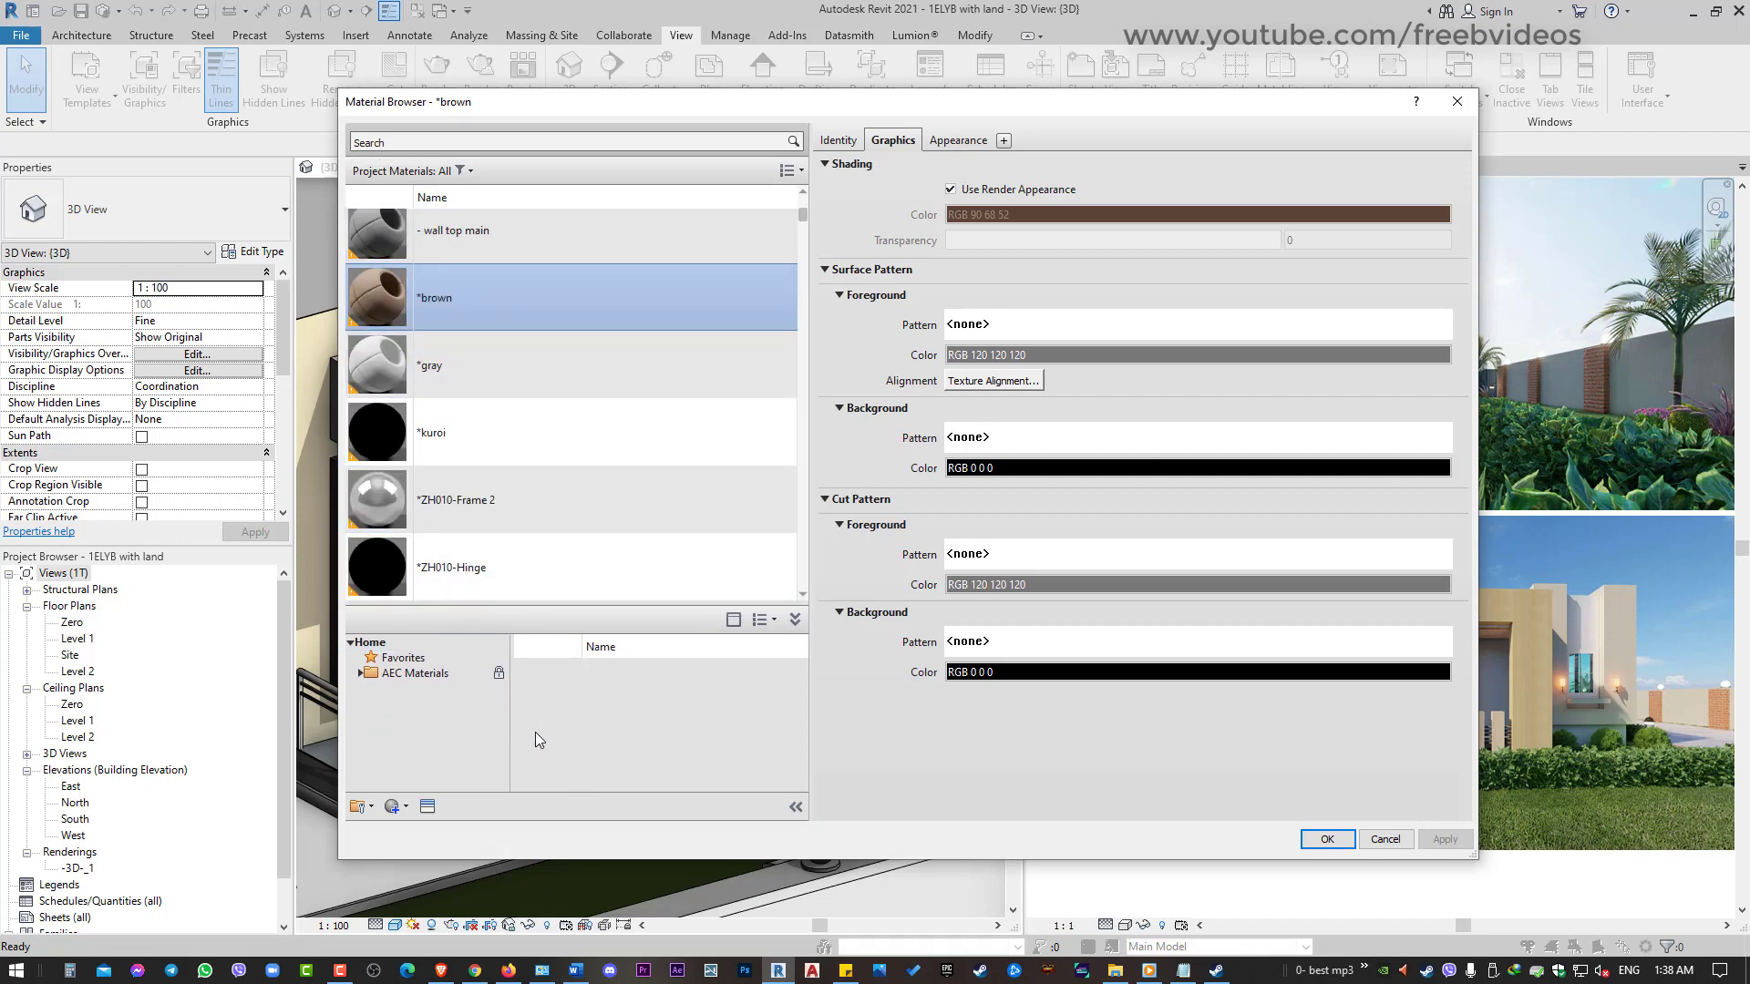
click(360, 674)
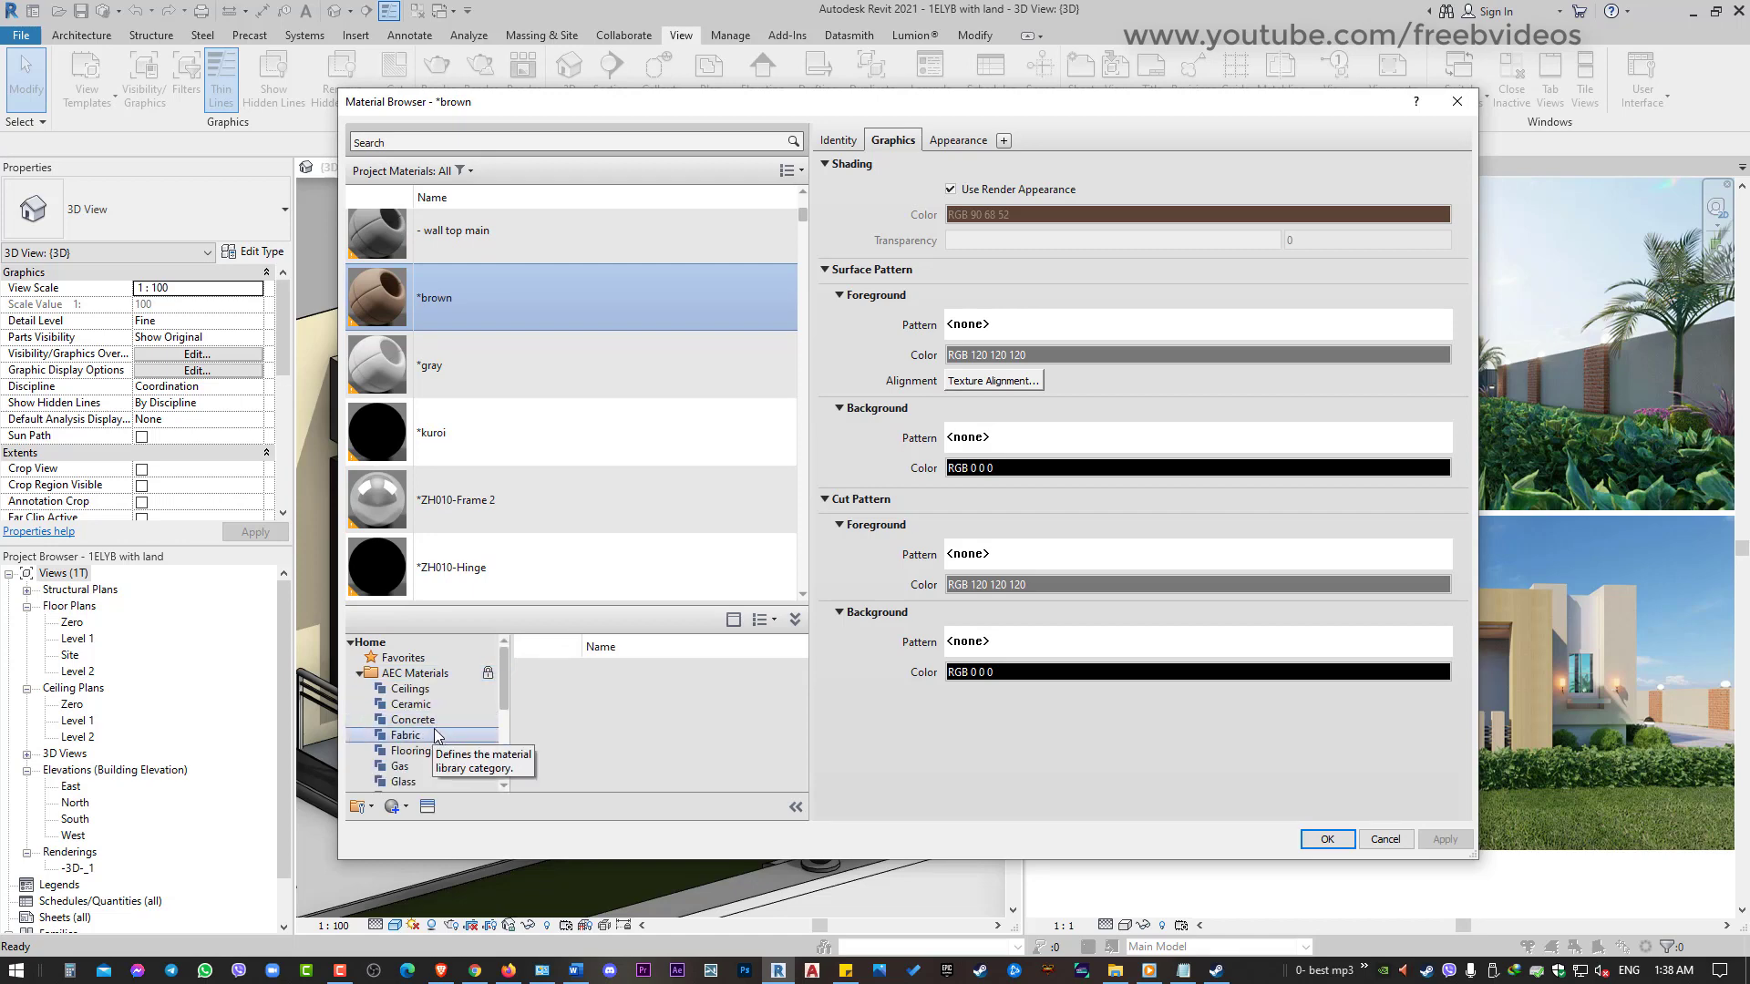
Add Concrete, Aerated from the AEC Concrete library to the project materials
click(413, 720)
click(637, 700)
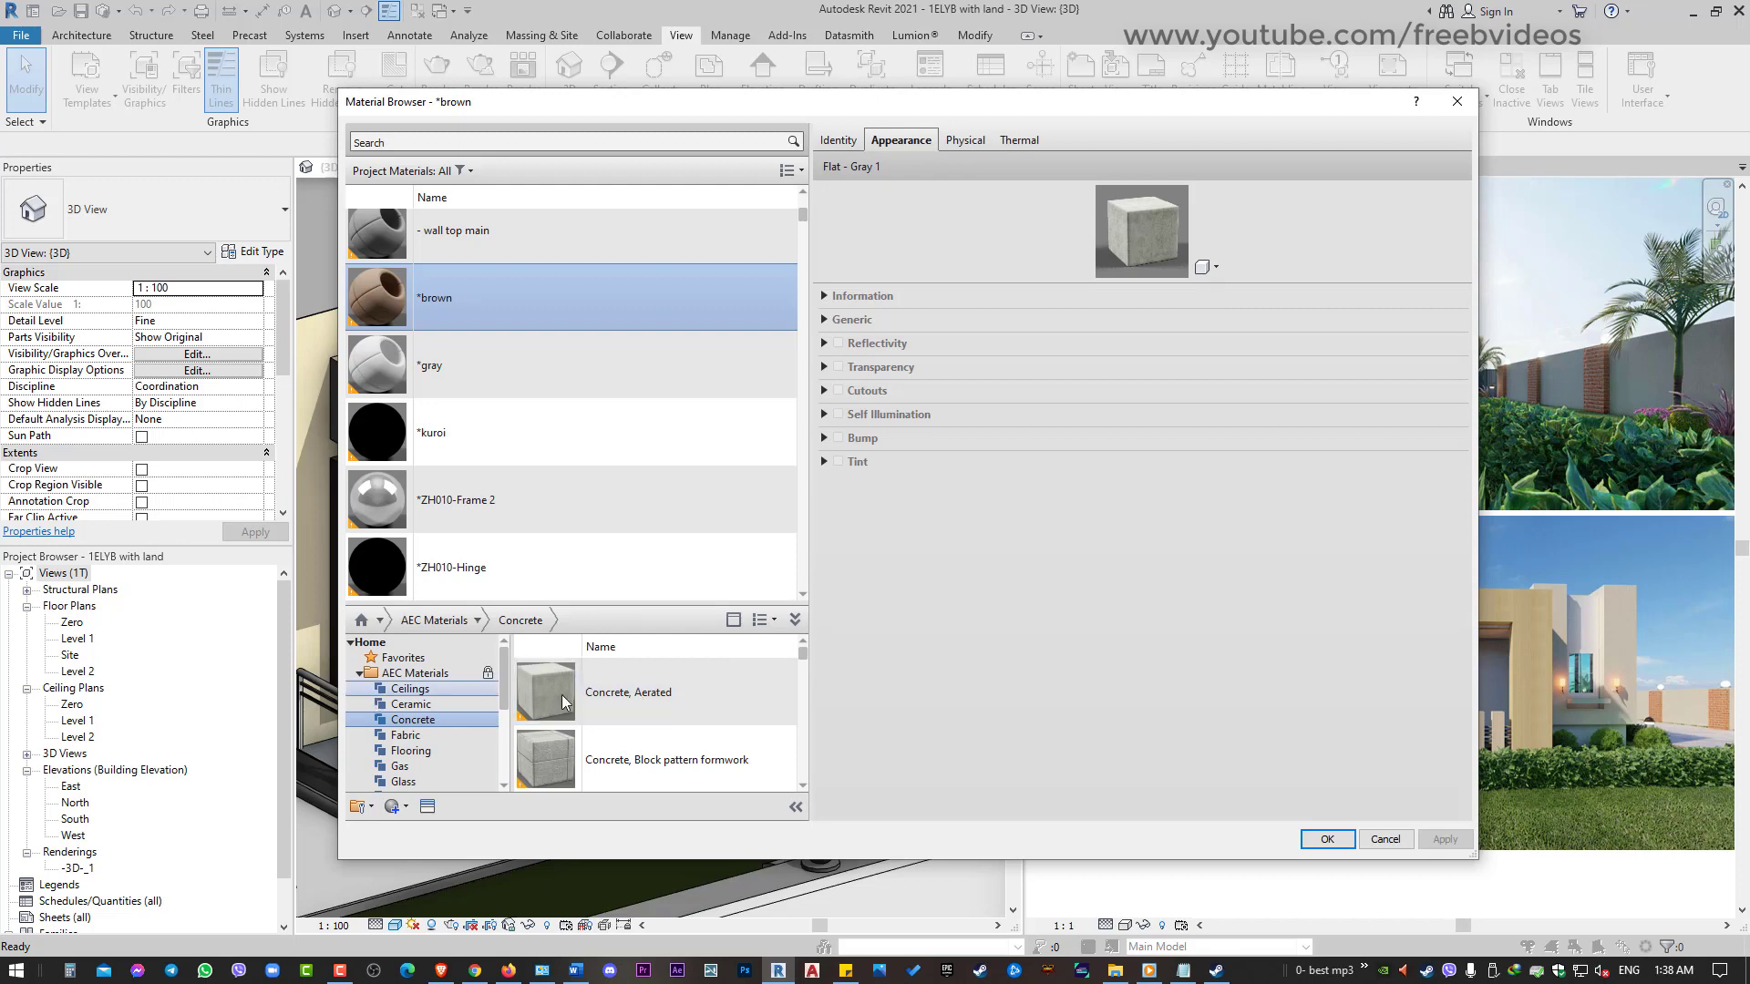
mouse_move(656, 692)
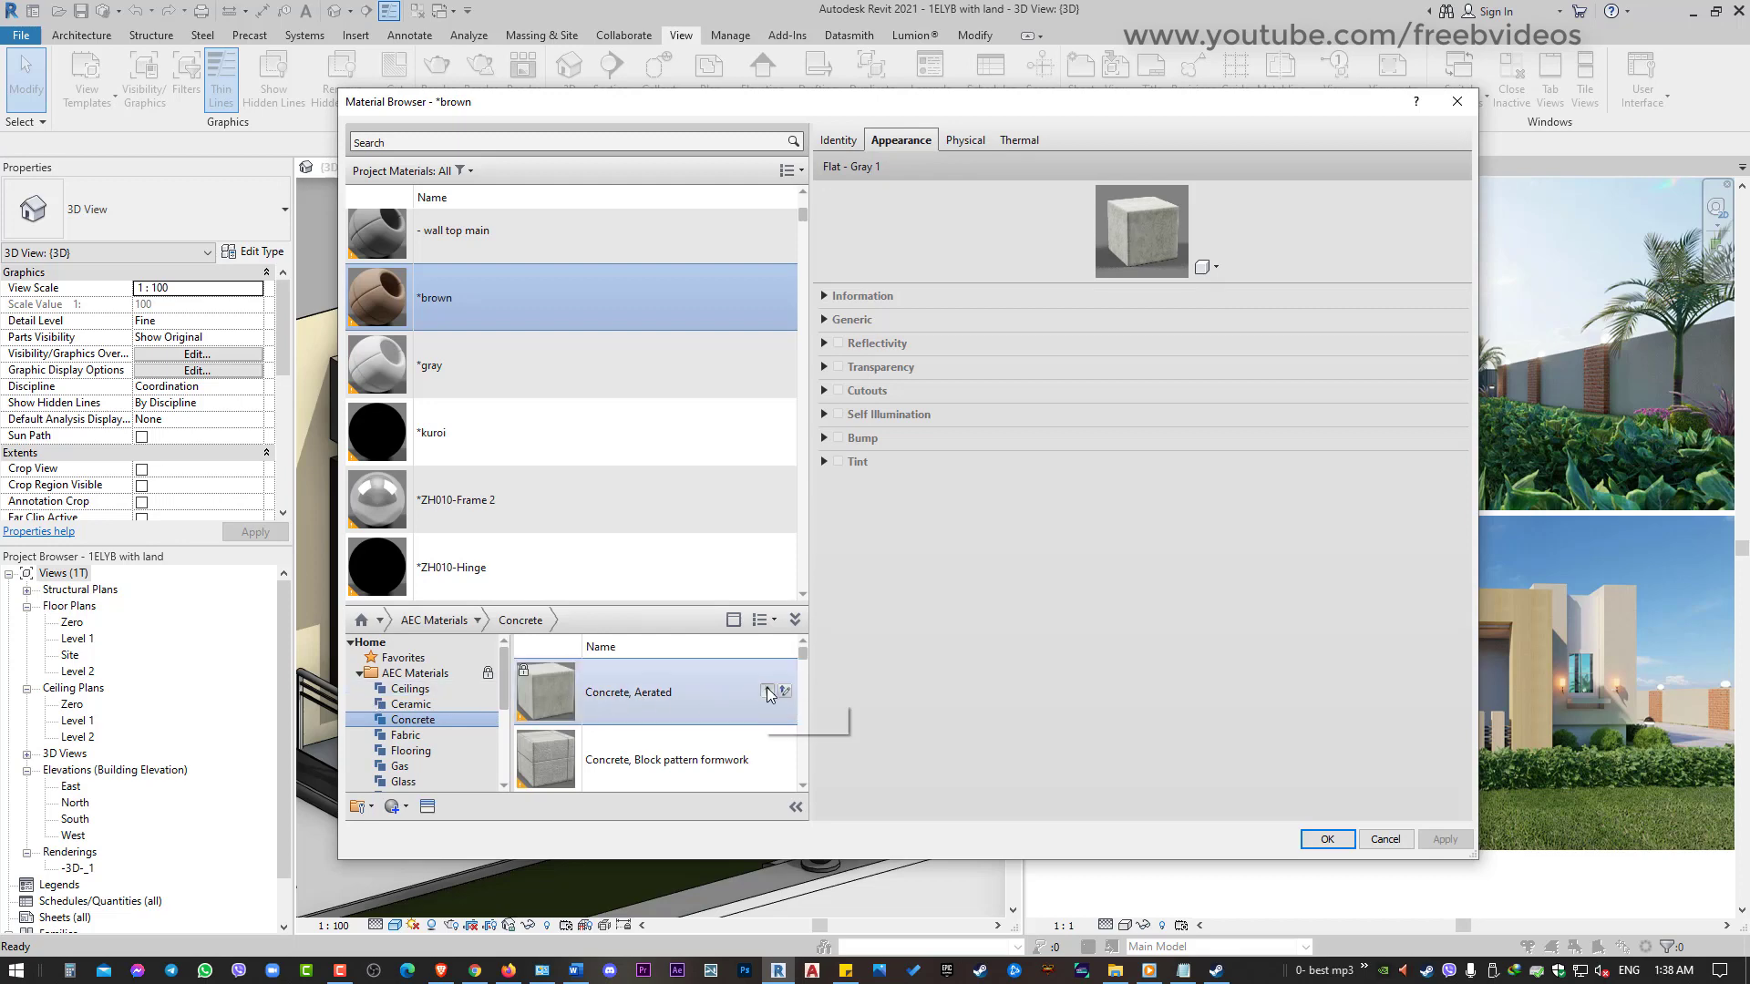
click(766, 692)
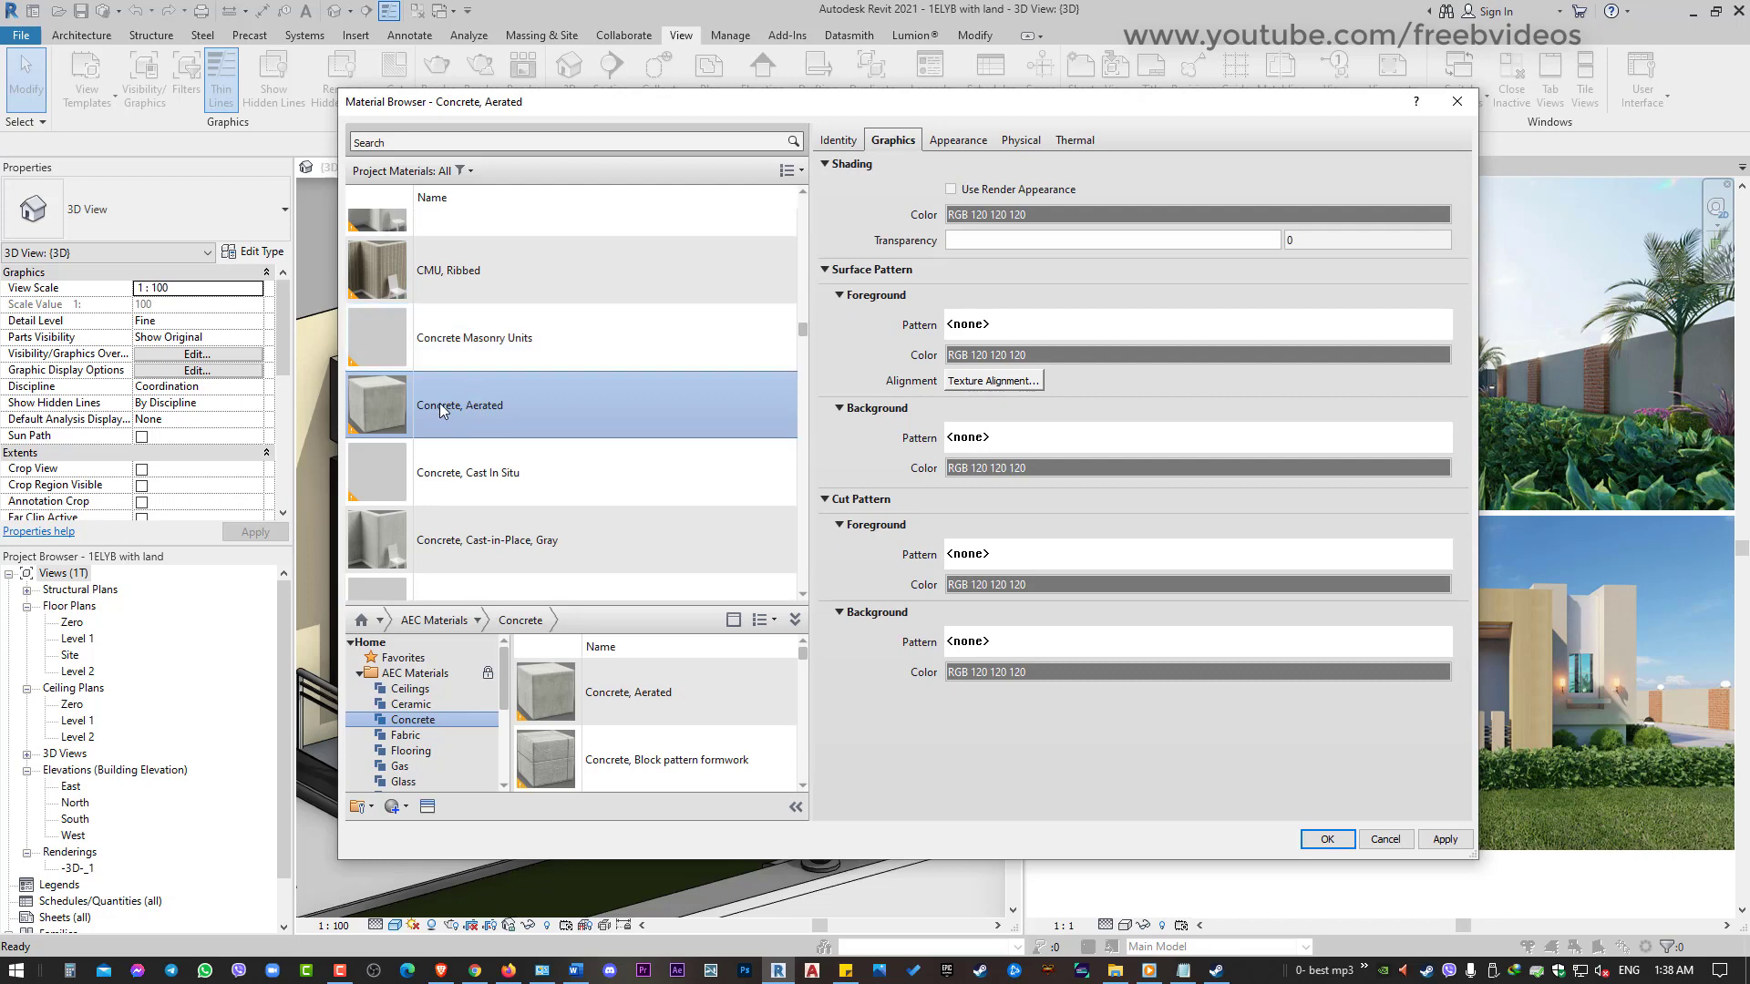
scroll(440, 403, up, 1)
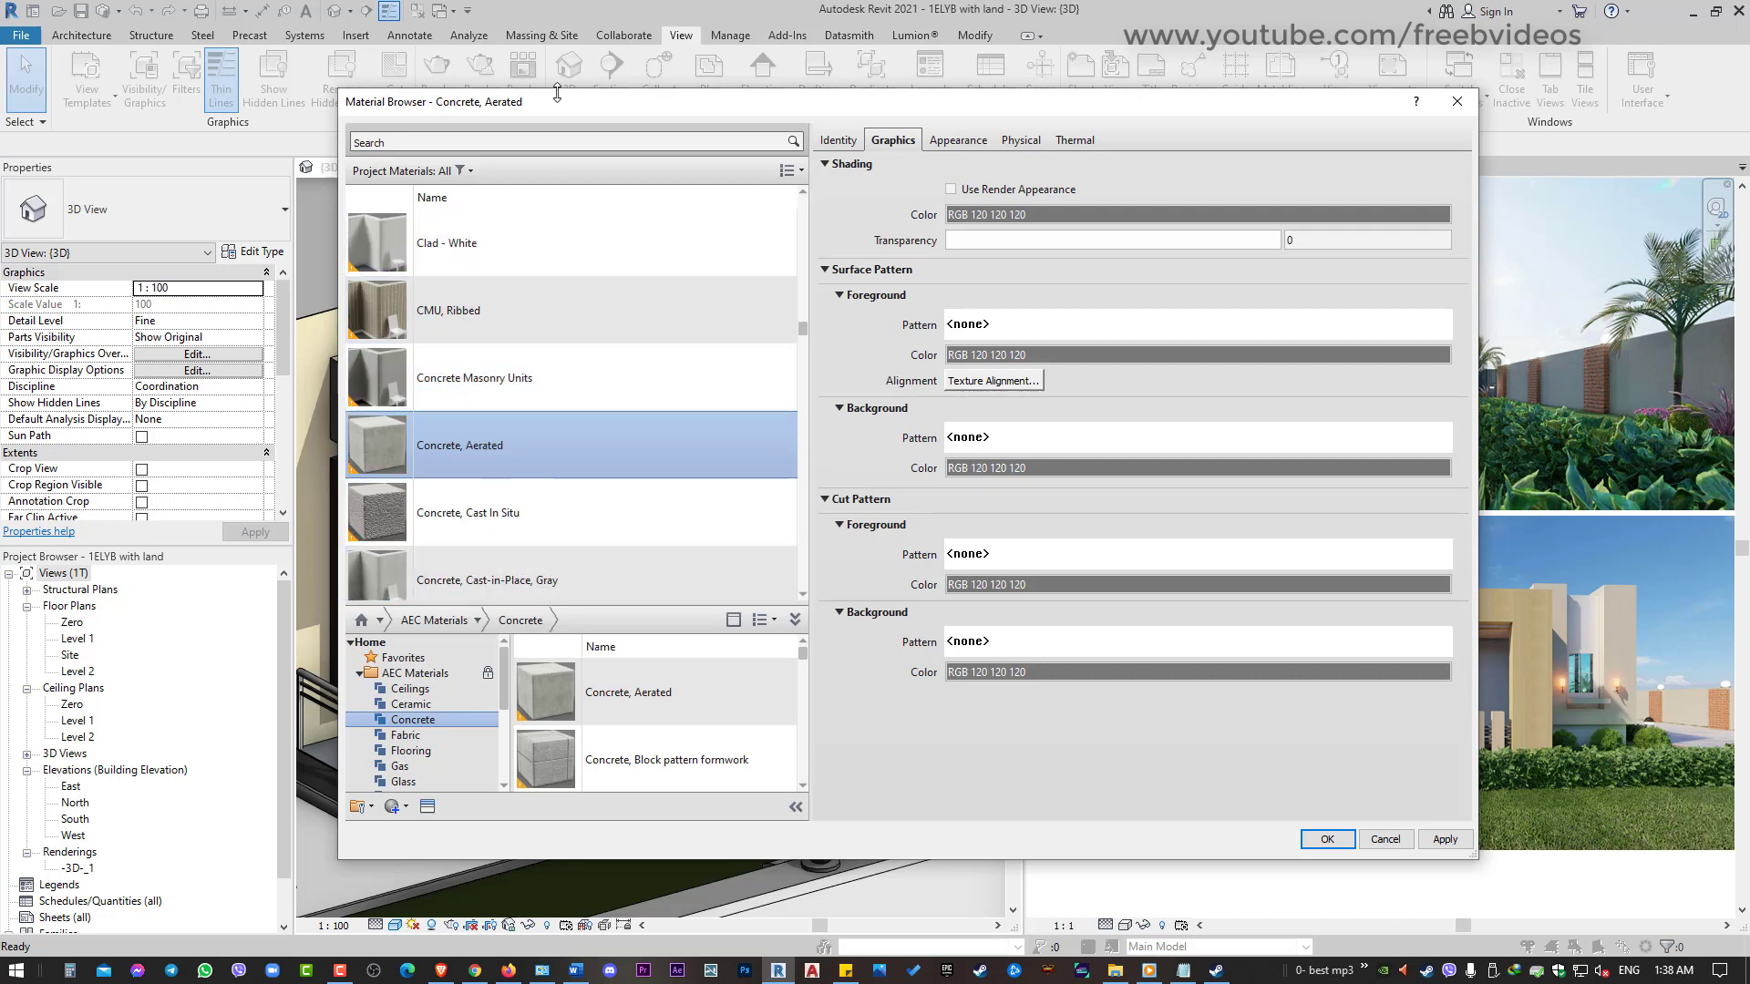
click(455, 144)
text(c)
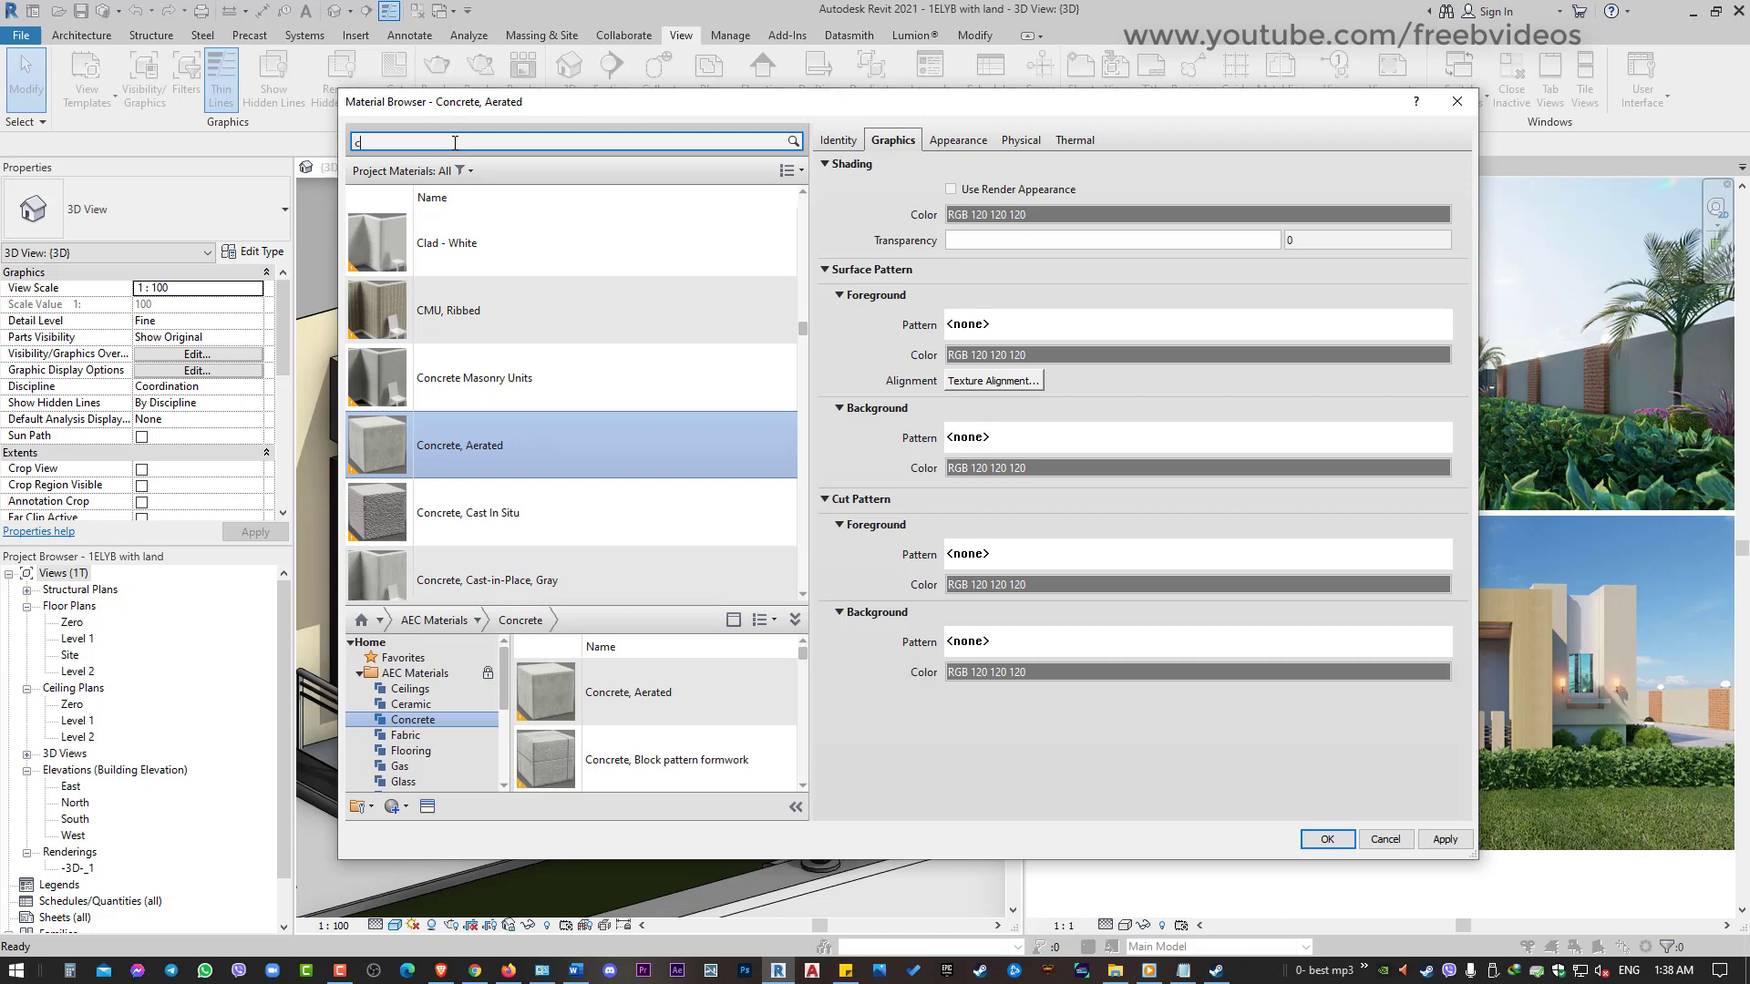
Search the materials for 'cherry' and preview the two Cherry library results
text(herry)
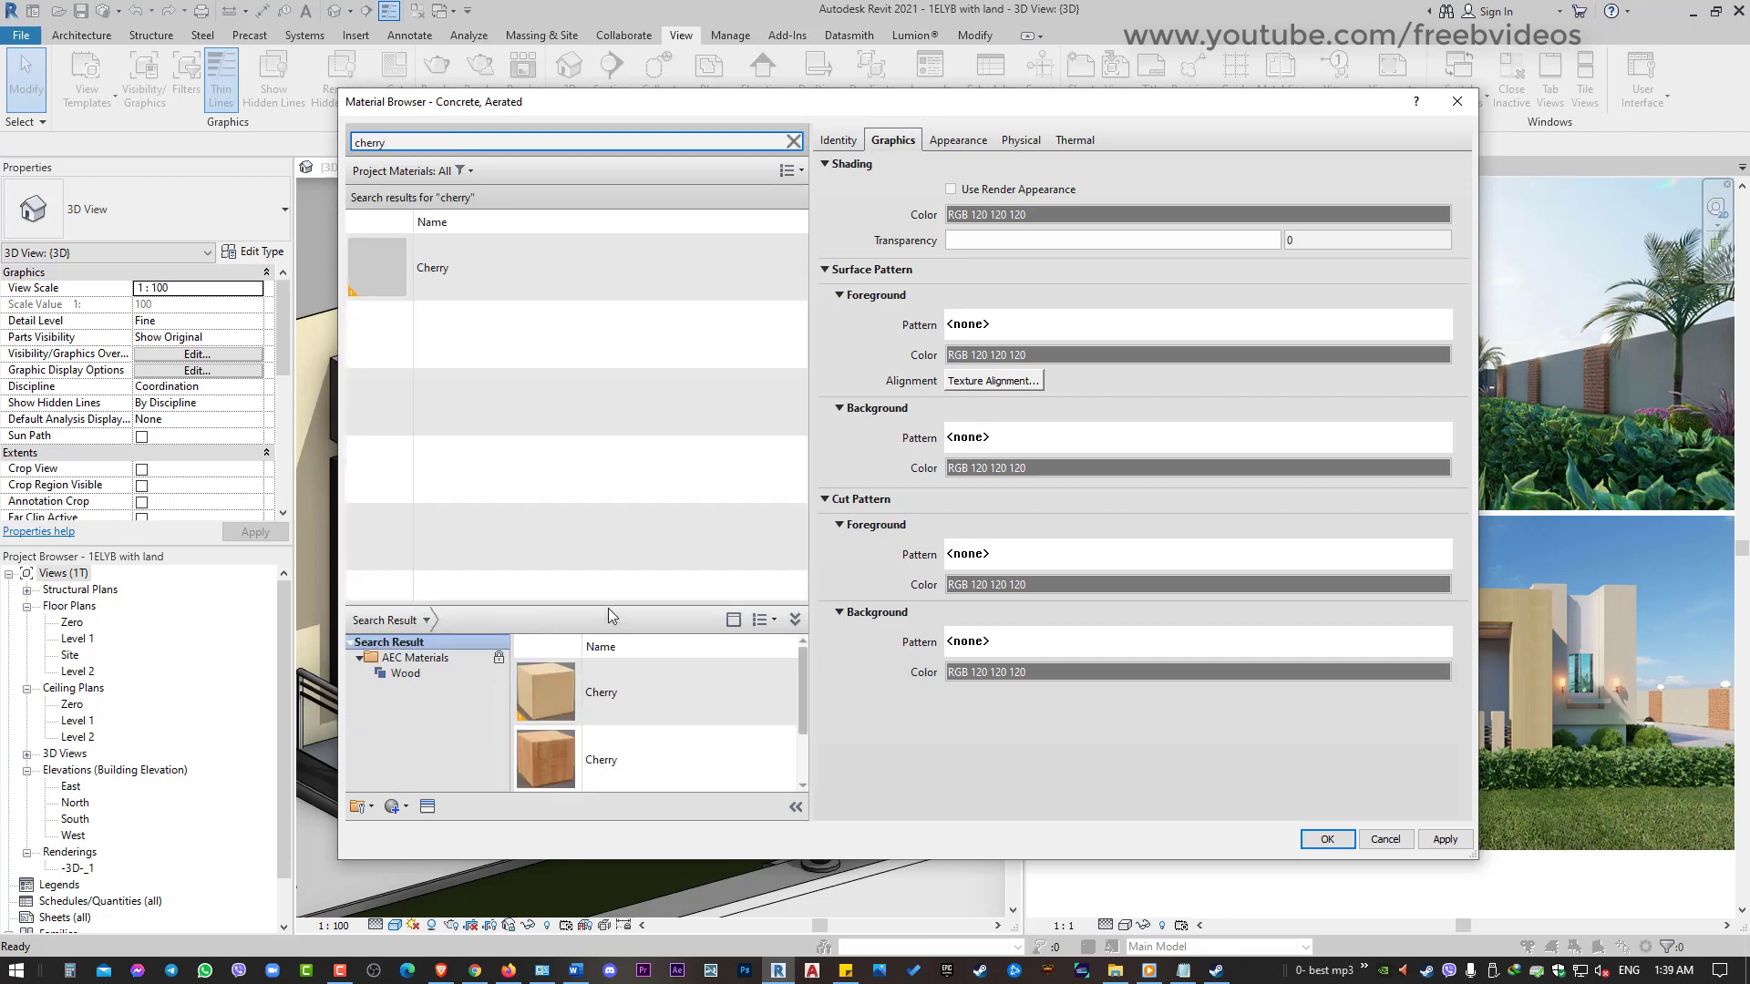
drag(610, 605, 609, 399)
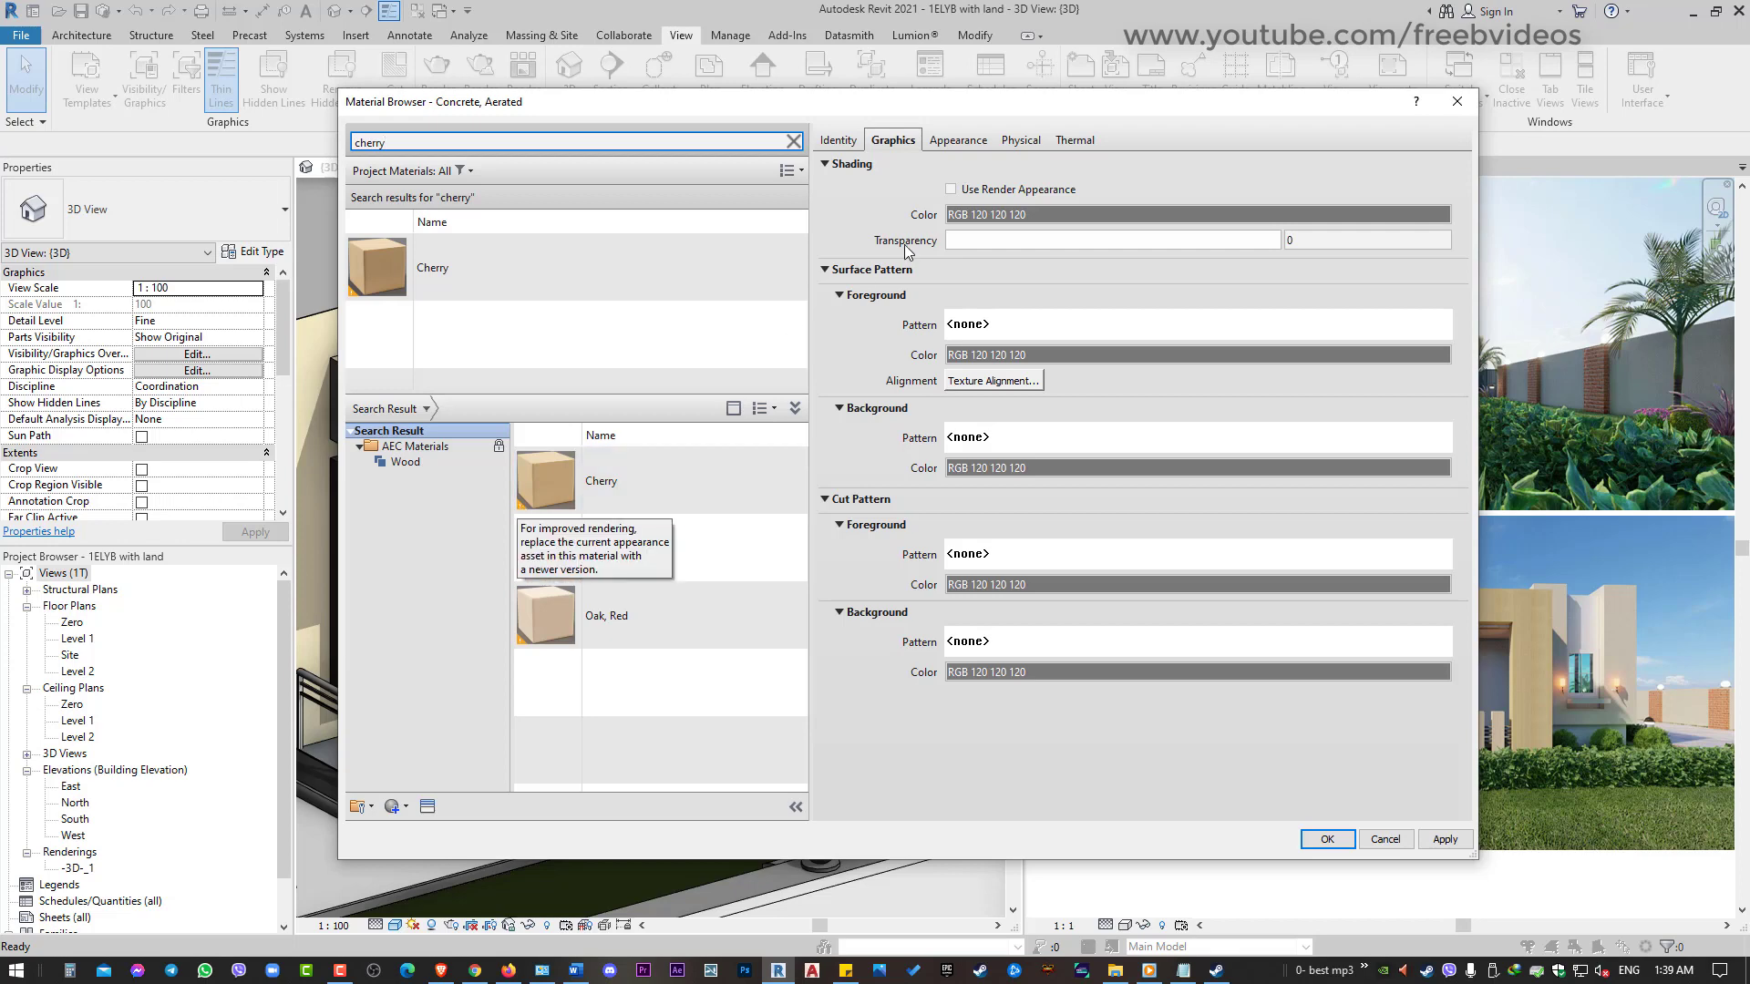
mouse_move(656, 548)
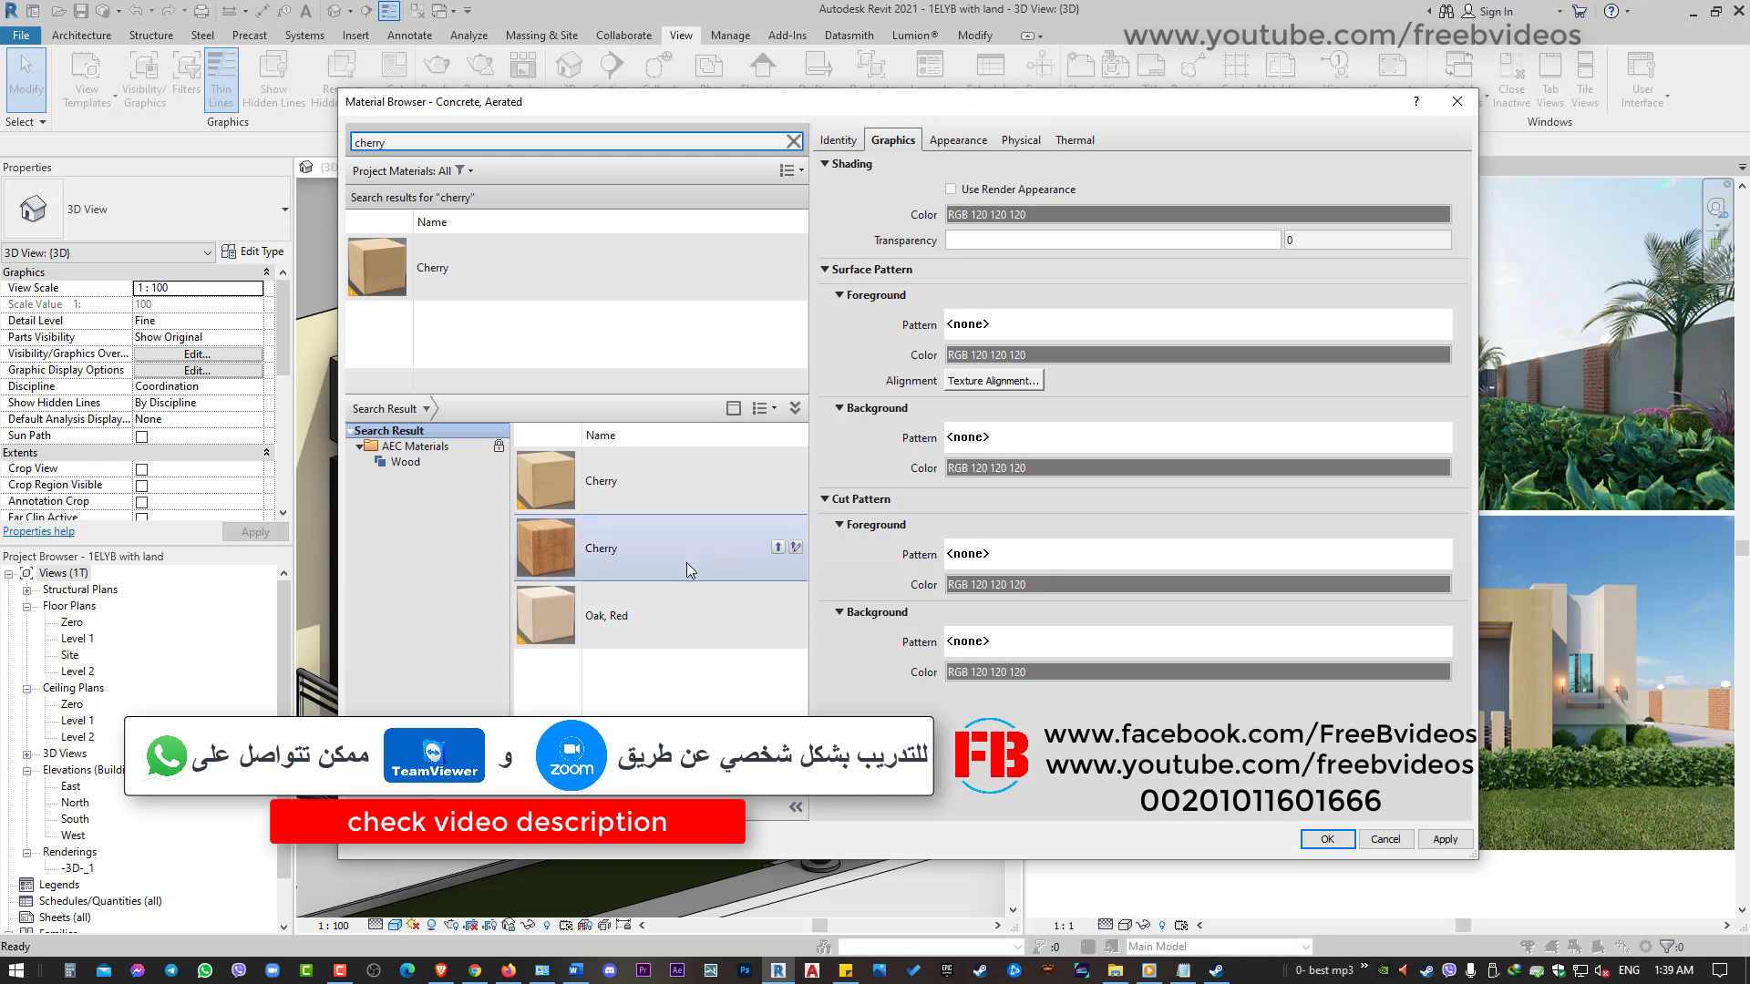
click(656, 555)
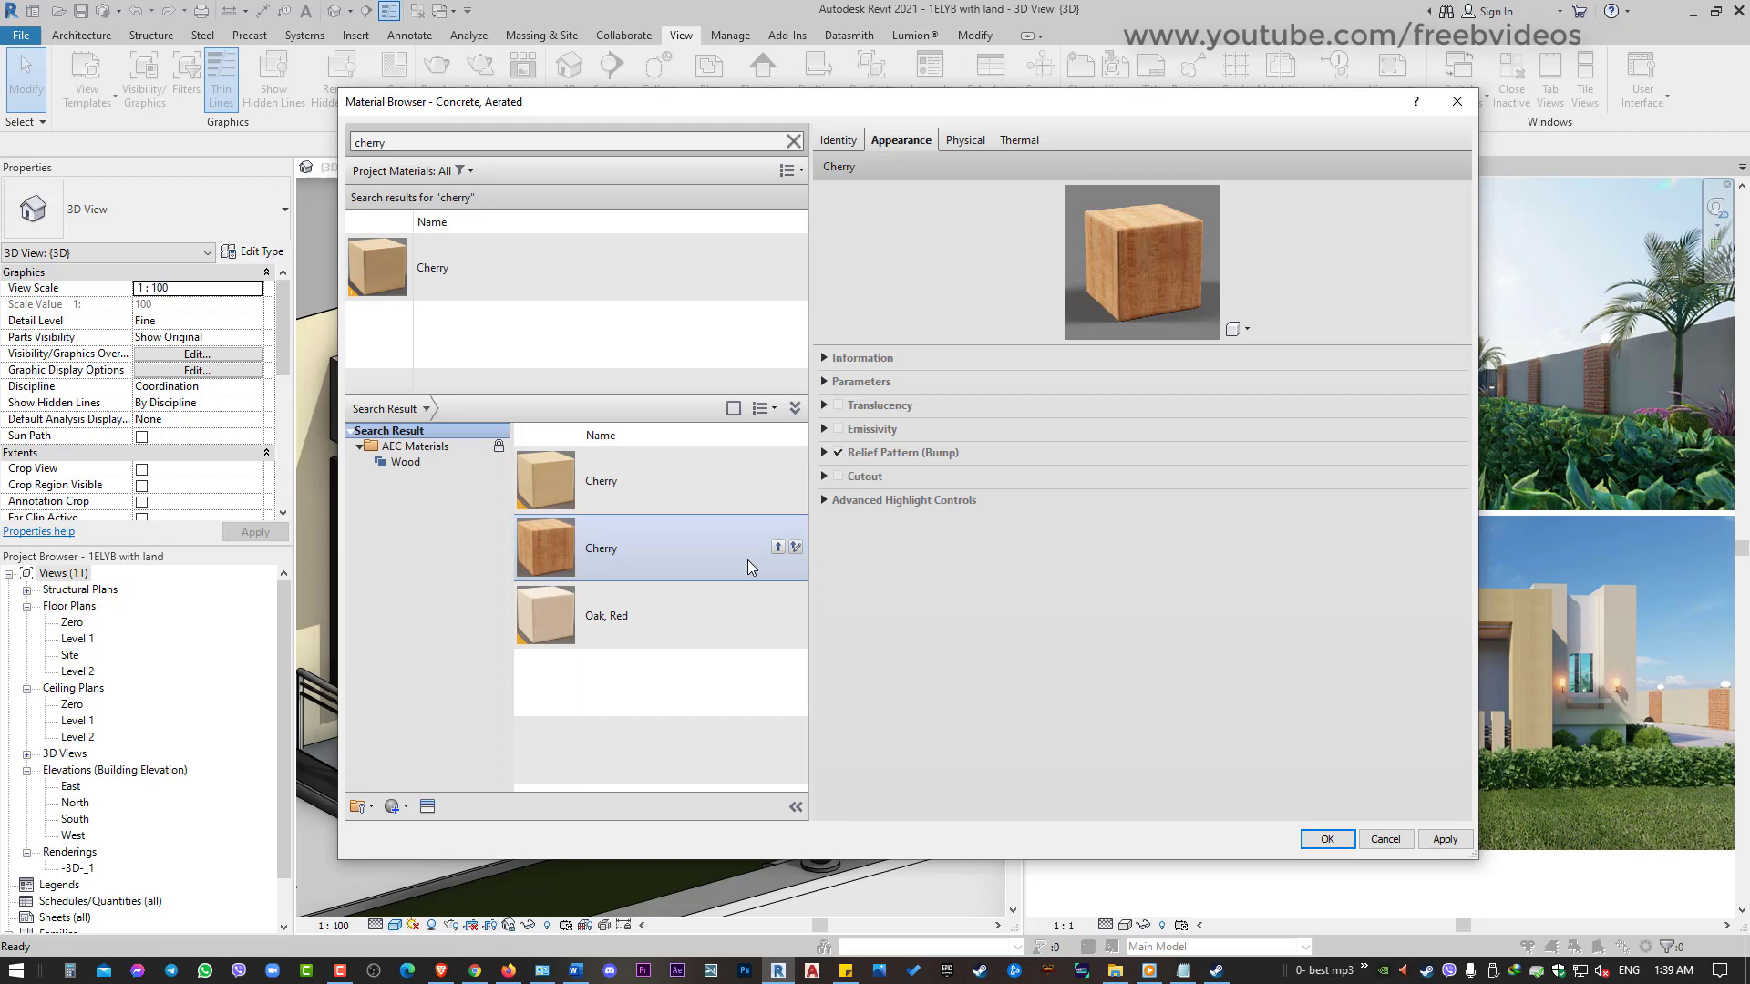
click(784, 481)
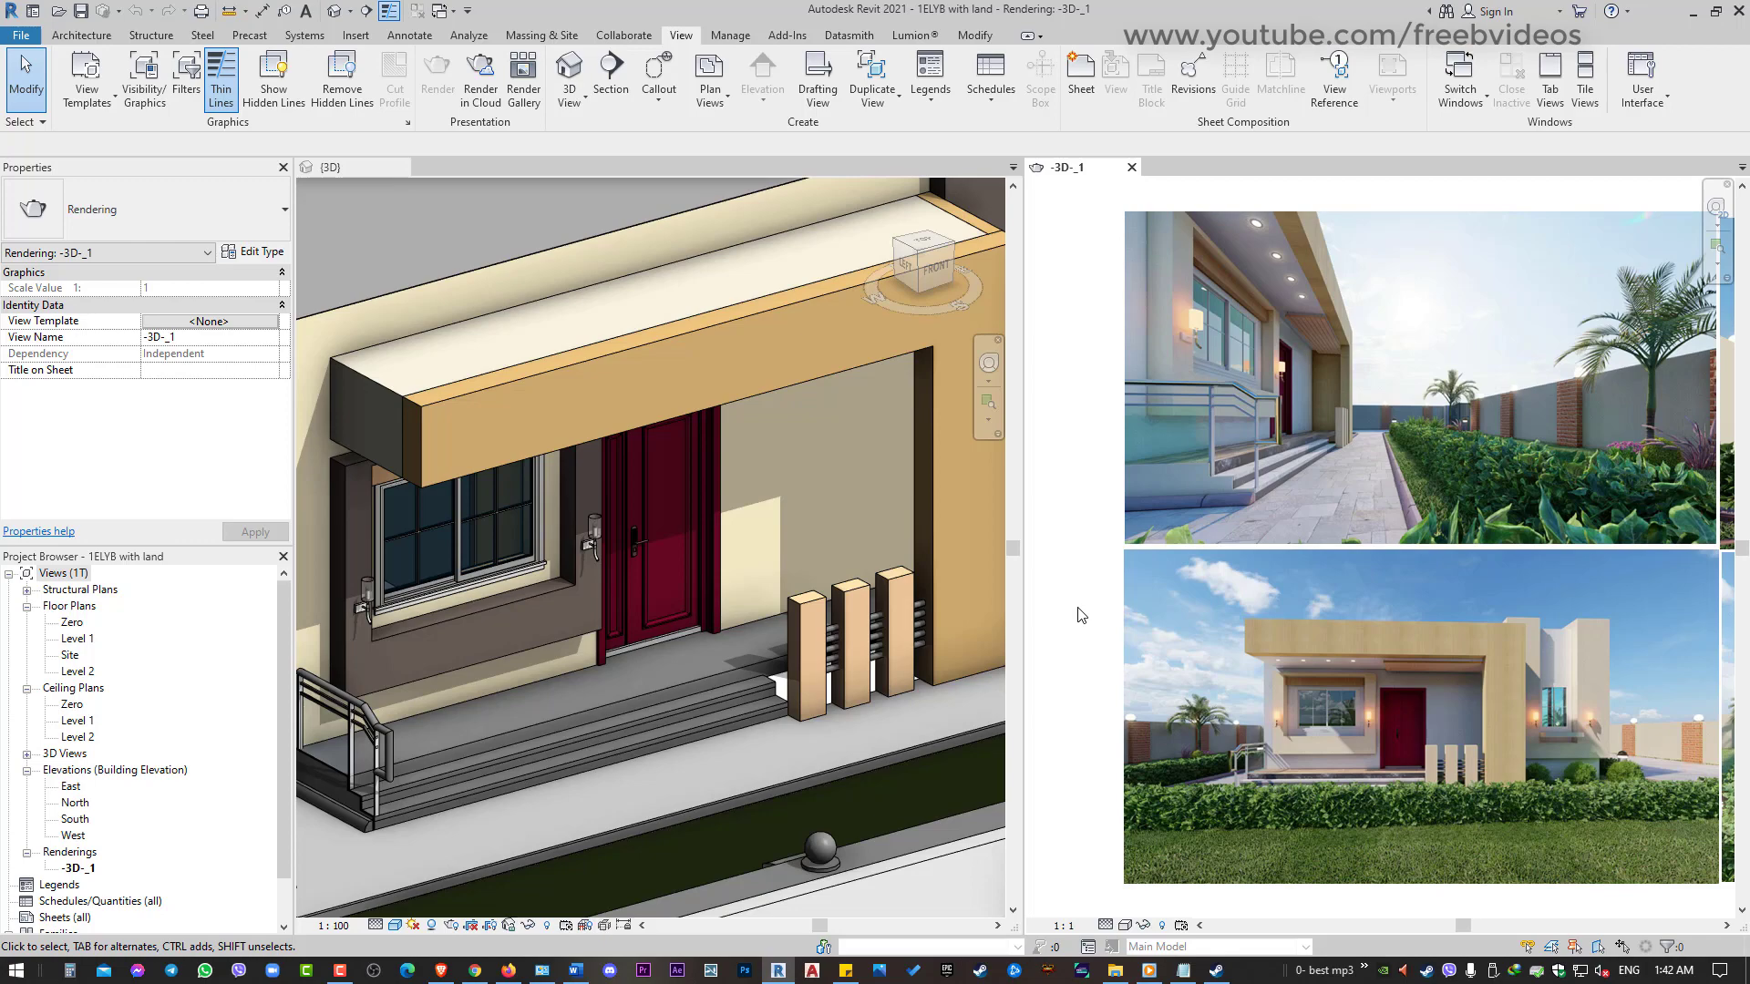
key(m)
key(a)
key(t)
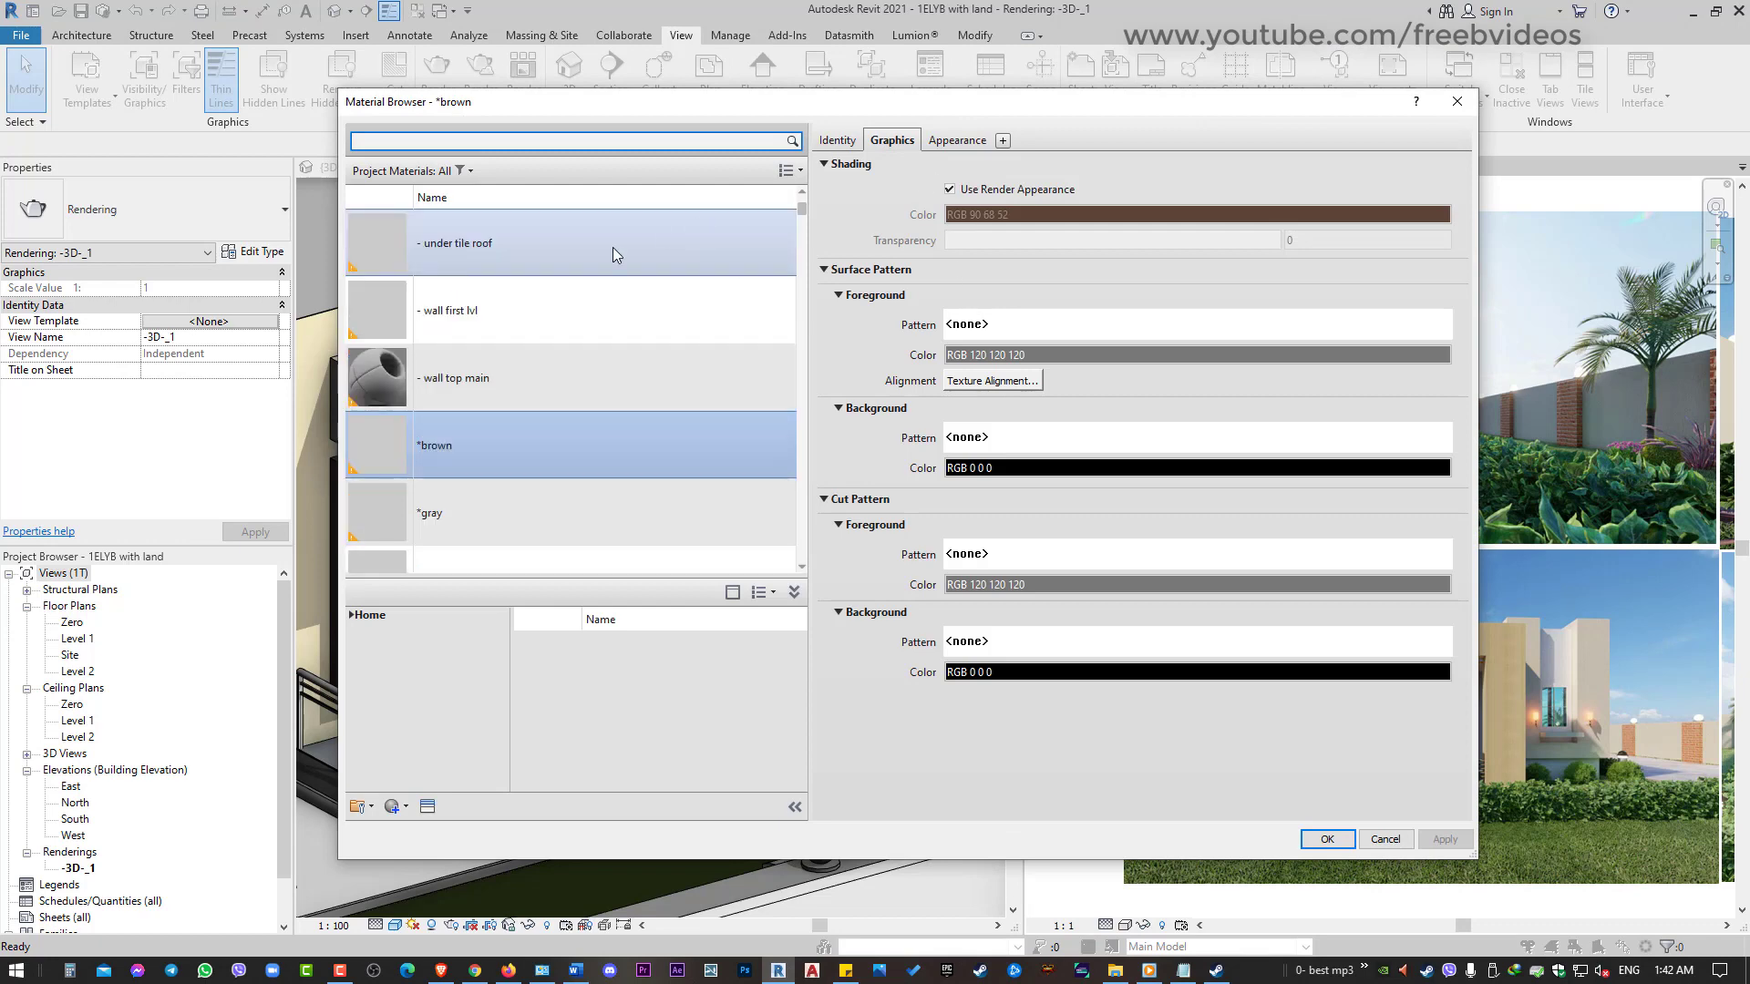
scroll(607, 410, down, 3)
click(538, 476)
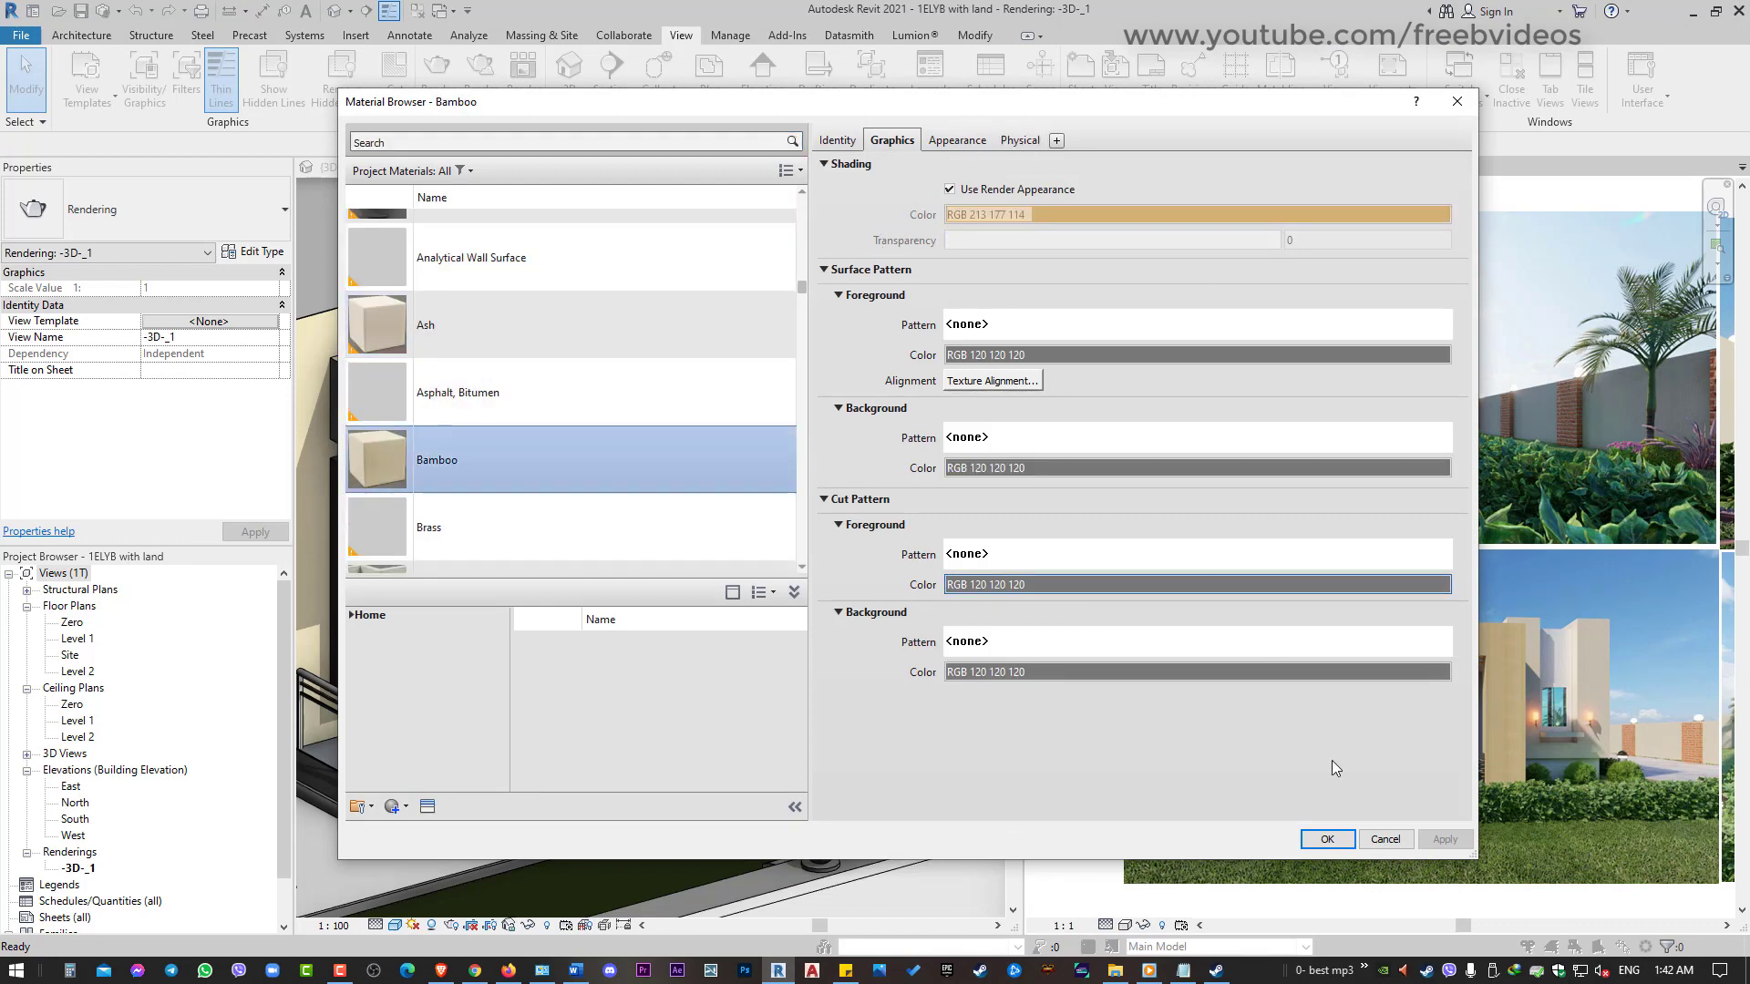
click(1327, 839)
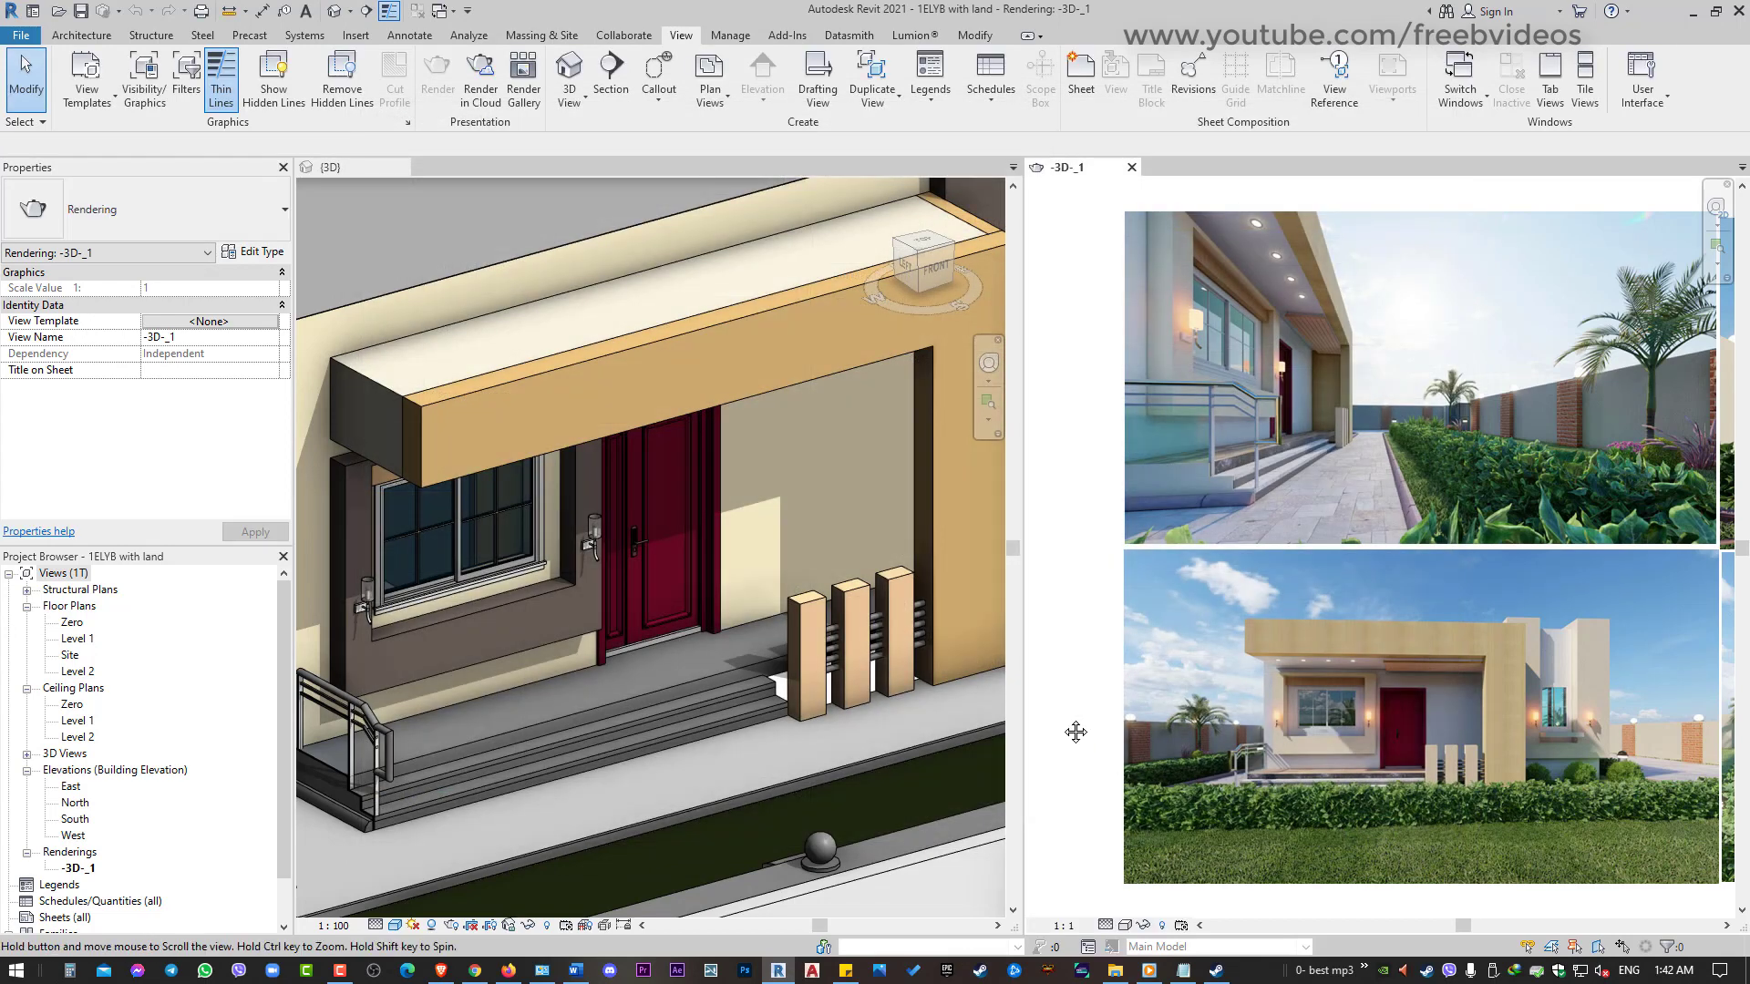
middle_drag(1076, 732, 1086, 701)
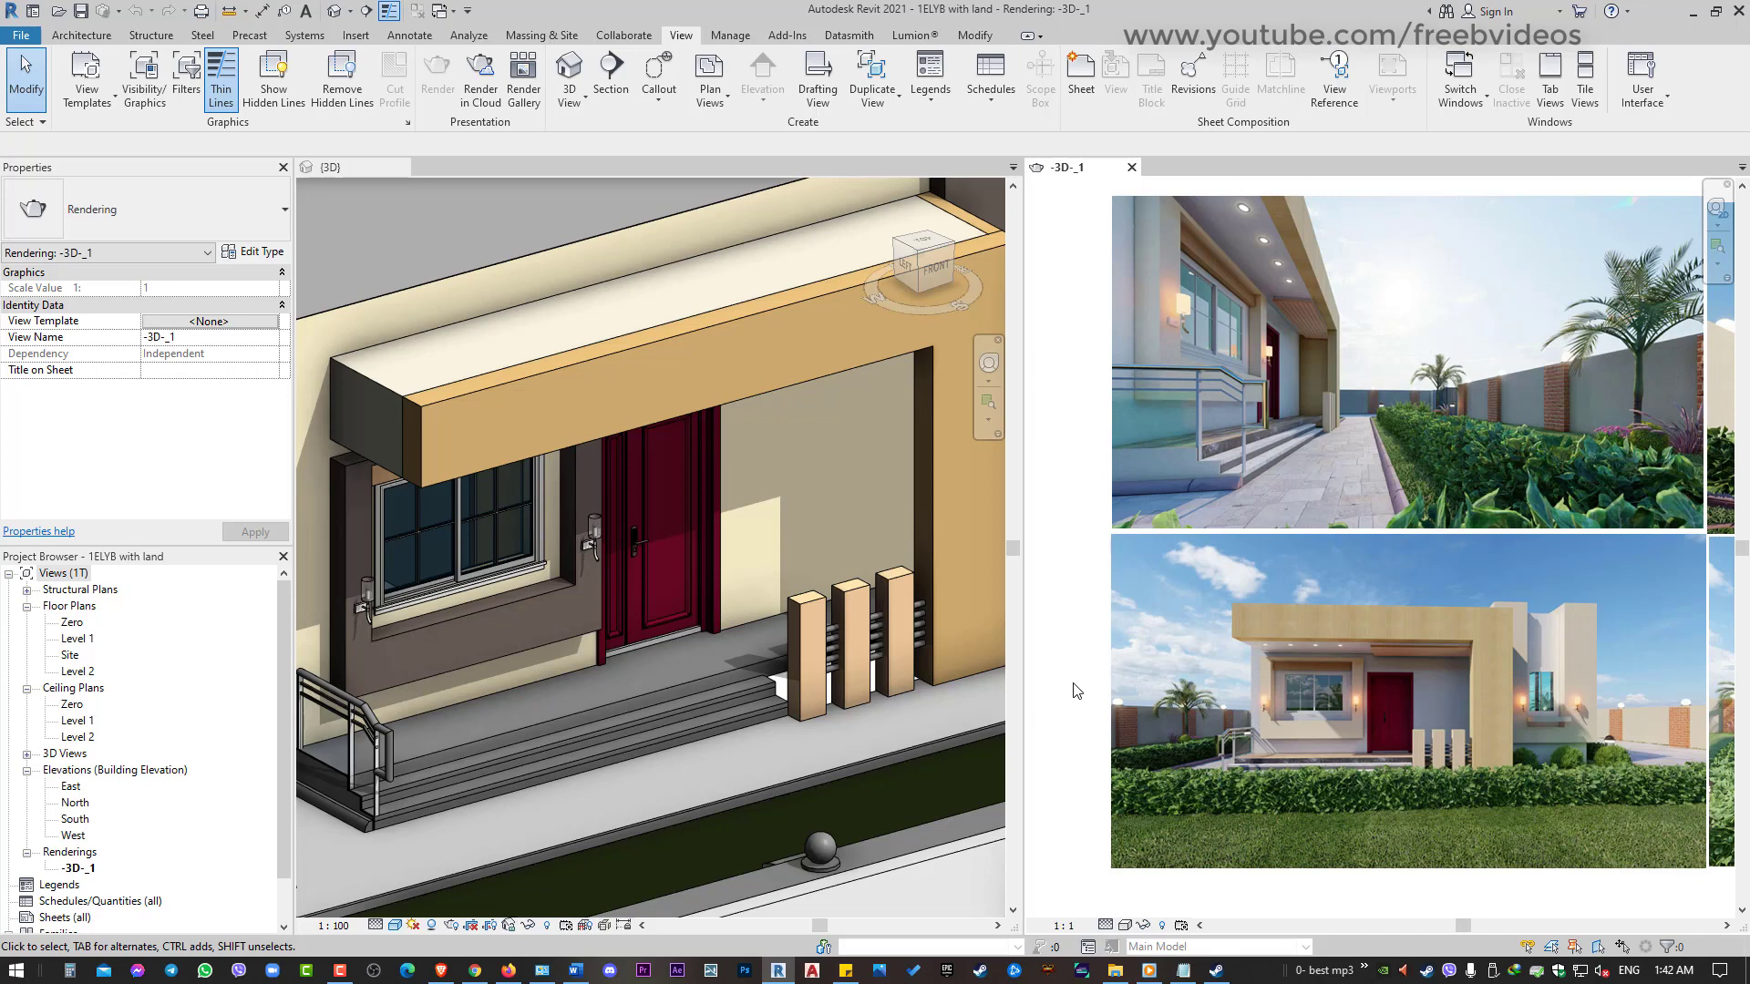
scroll(123, 818, down, 1)
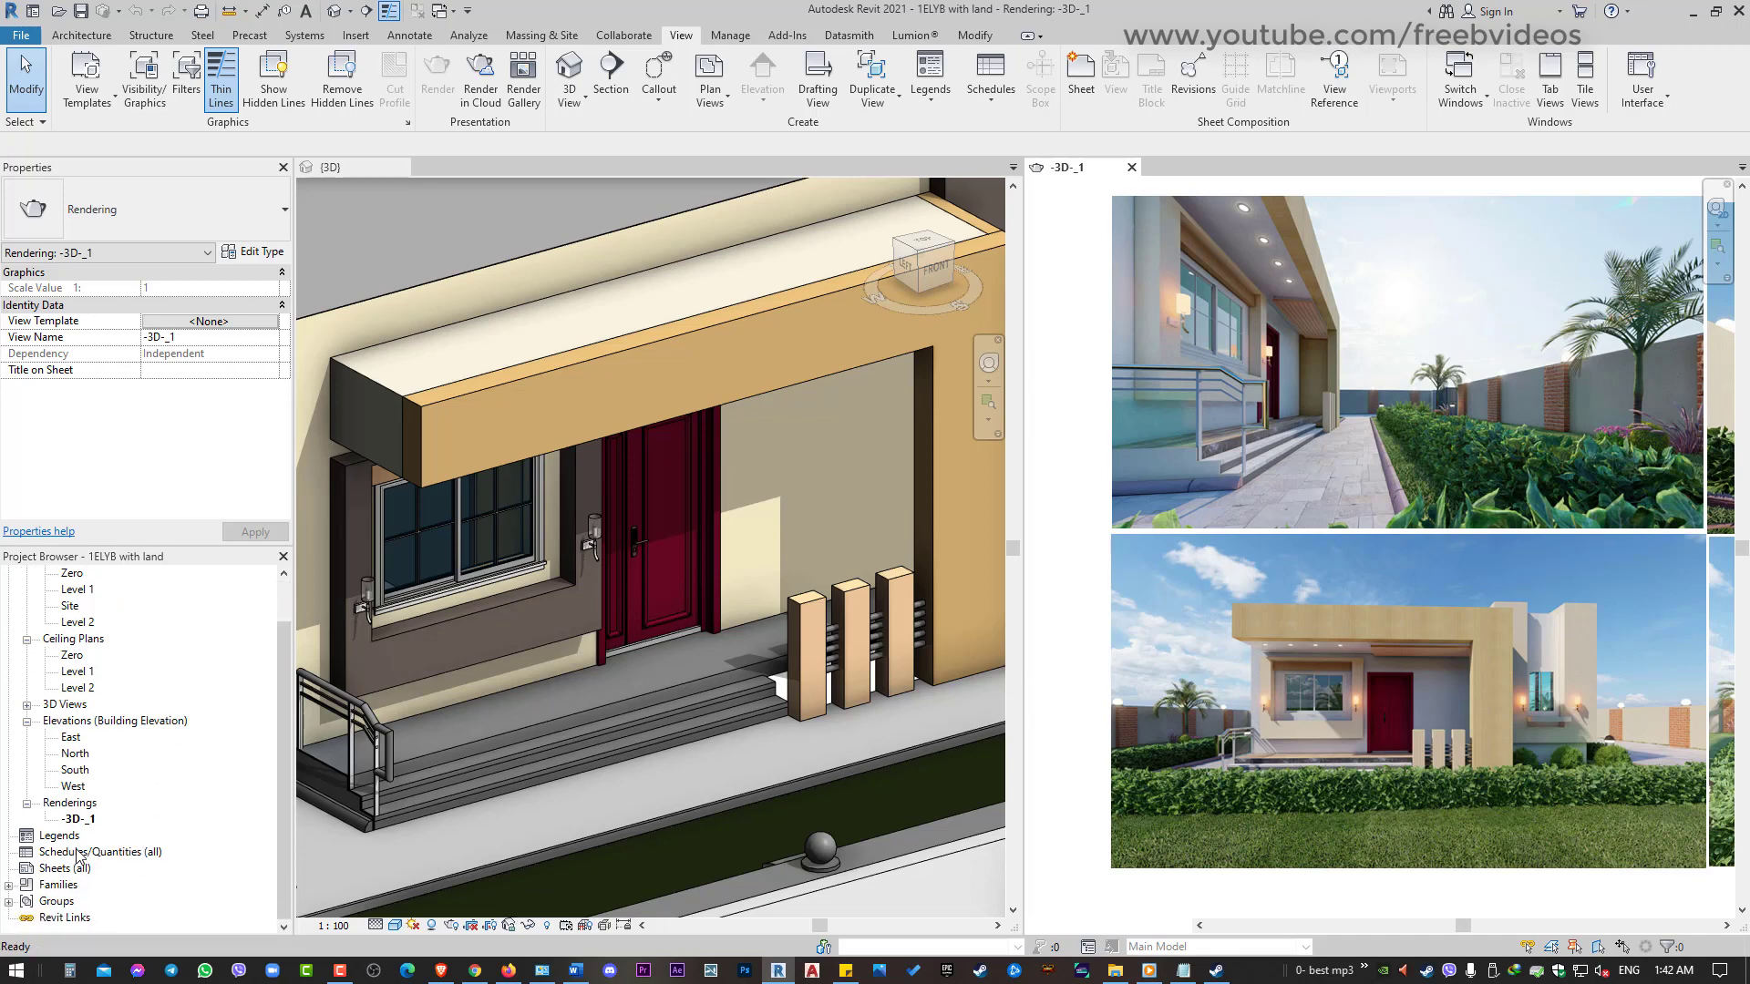
right_click(77, 853)
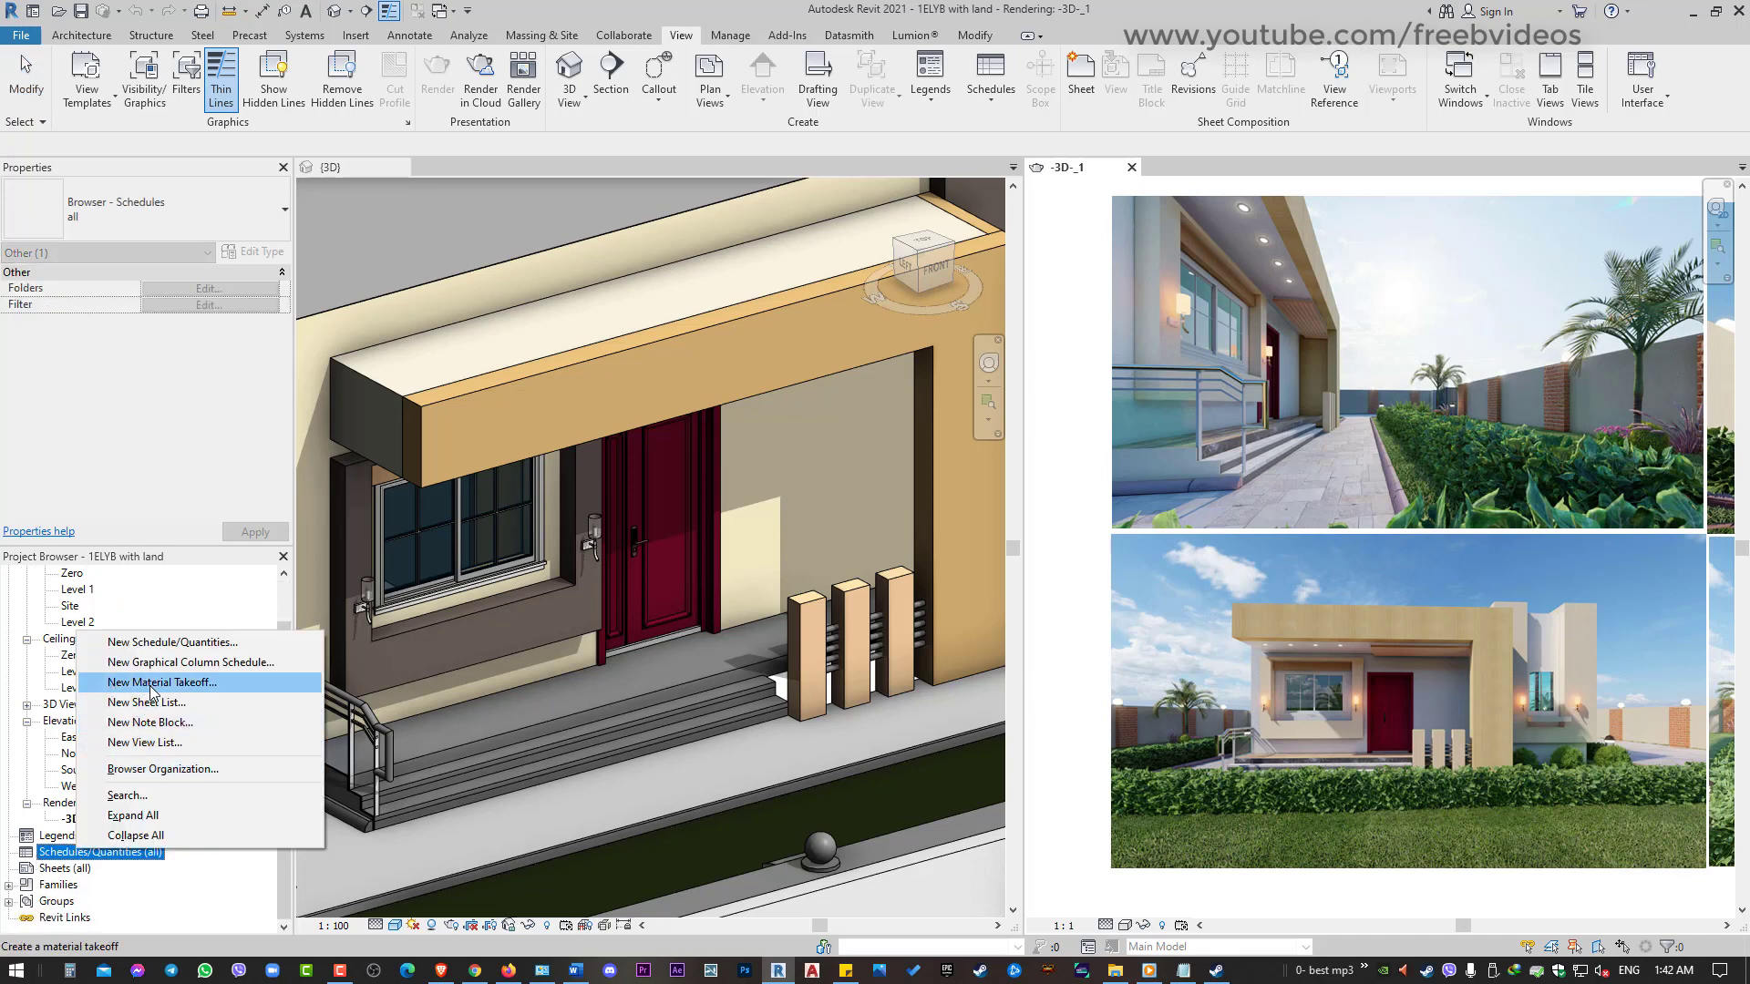
click(1091, 373)
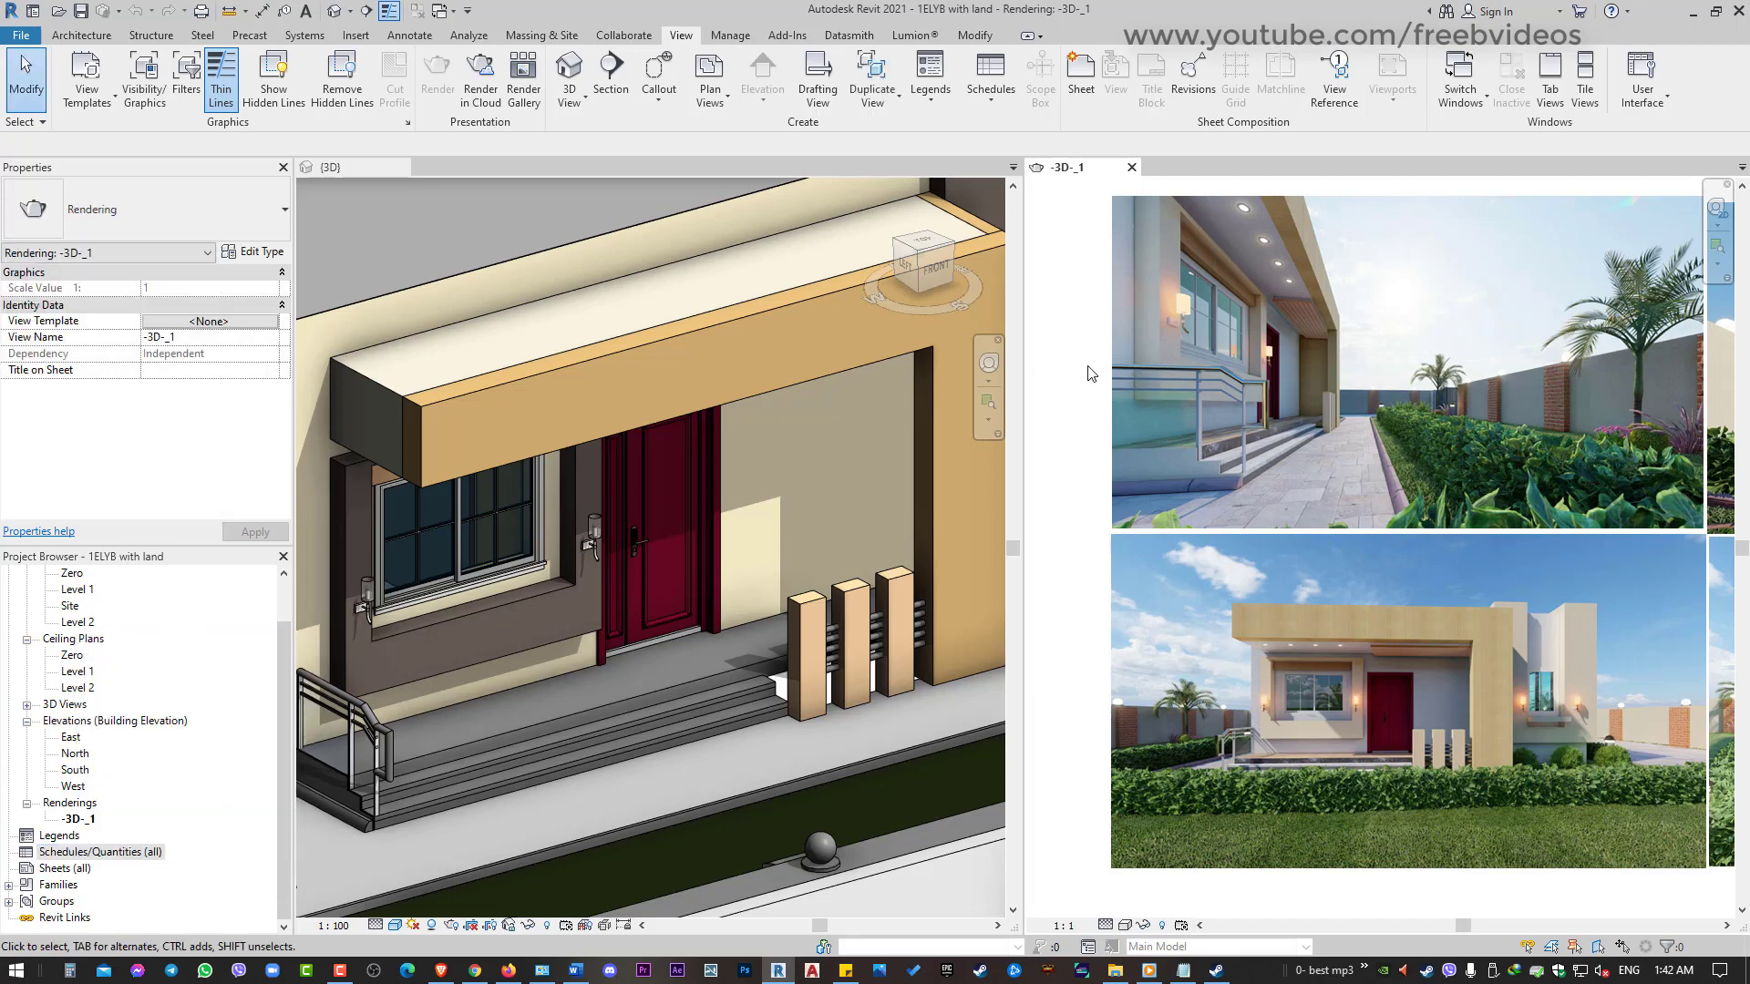